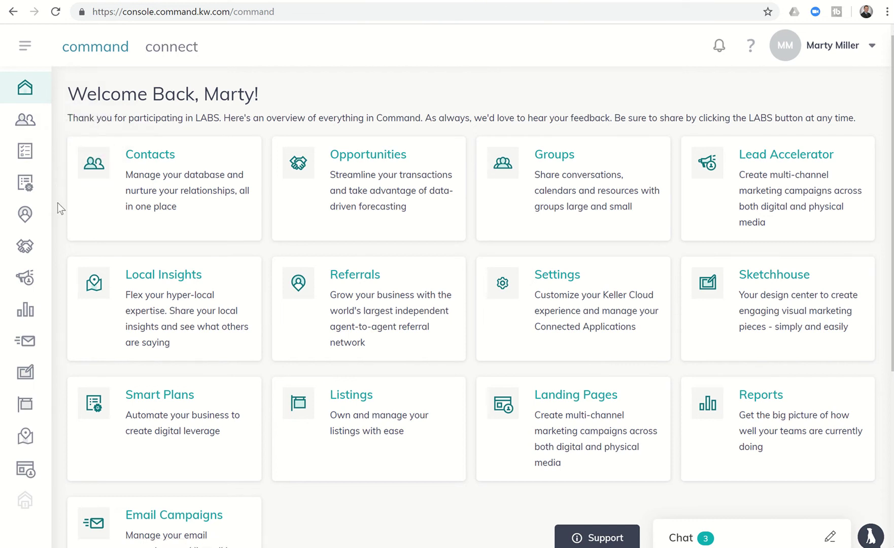
# Create a new Web-type Sketchhouse custom template named 'Listing Landing Page'
pyautogui.click(27, 384)
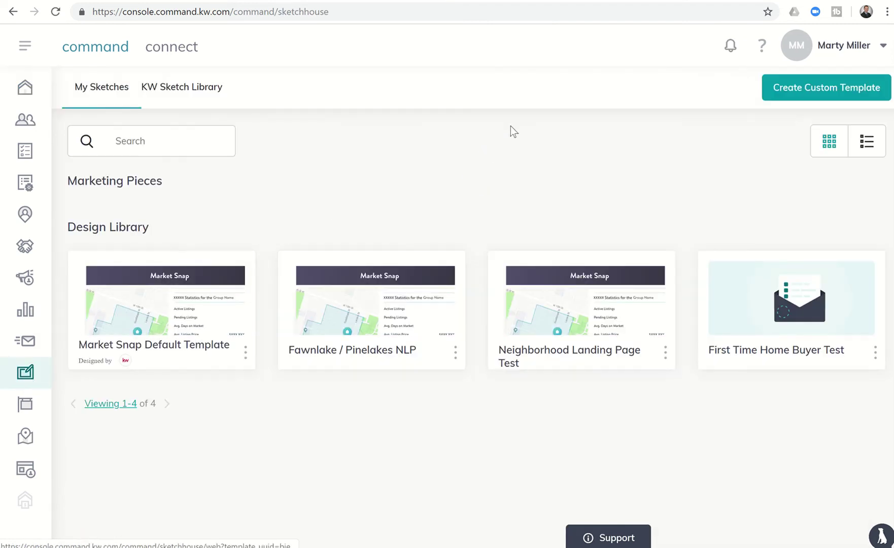
pyautogui.click(779, 90)
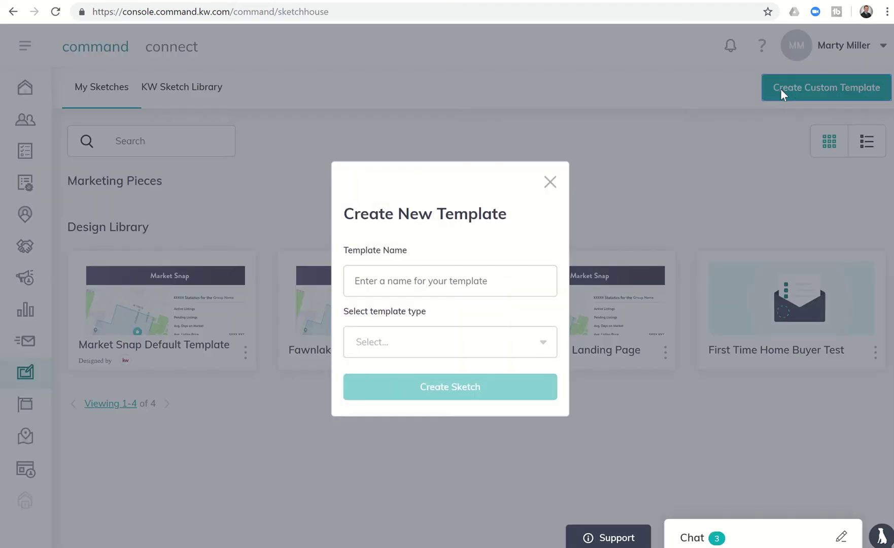
pyautogui.click(426, 278)
pyautogui.write('Listing Landing Page')
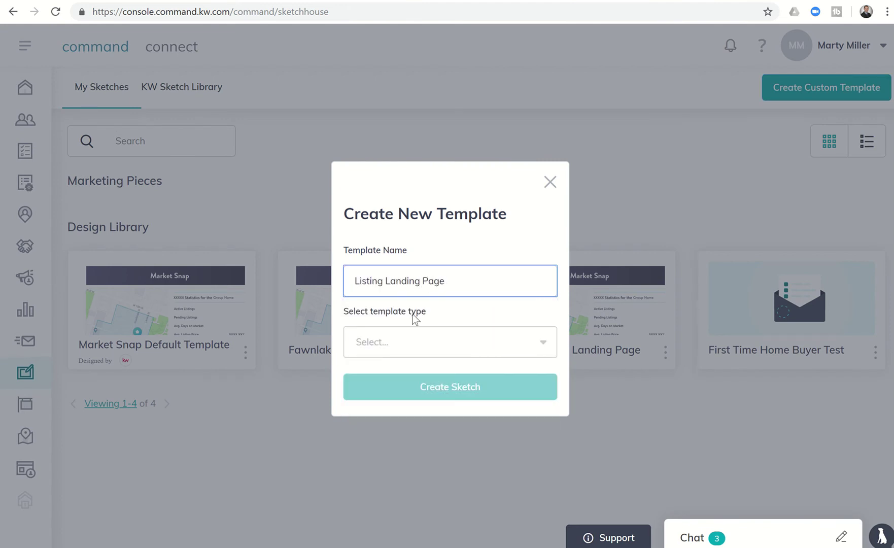
pyautogui.click(400, 344)
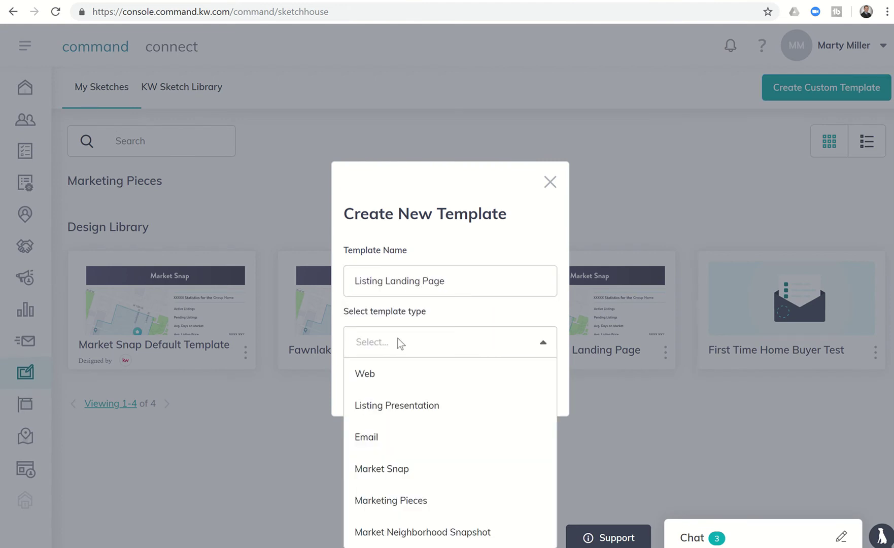
pyautogui.click(382, 381)
pyautogui.click(430, 394)
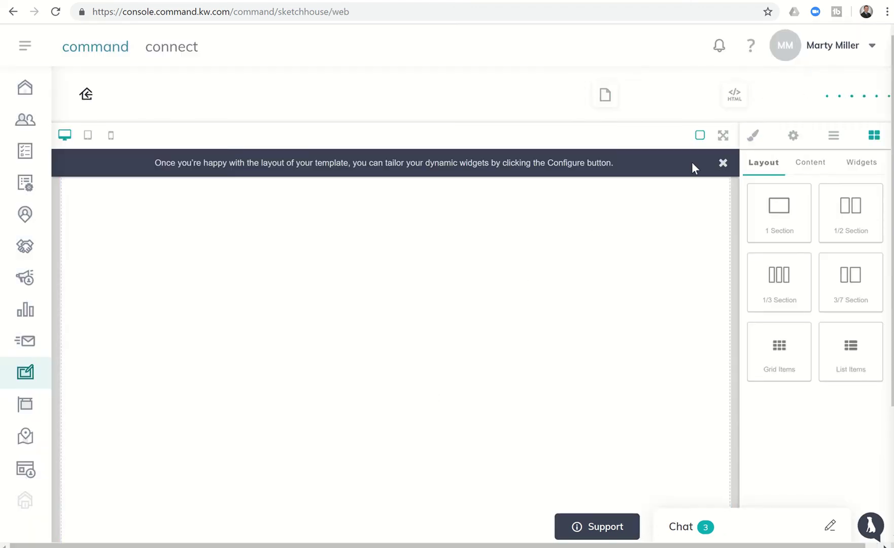
# Dismiss the tip banner and add the Branded Header and Listing widgets to the canvas
pyautogui.click(723, 164)
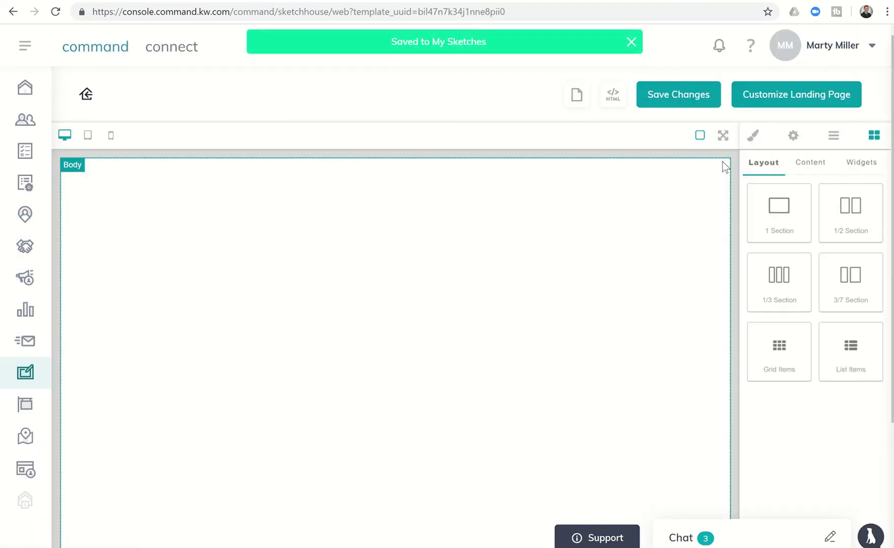
pyautogui.click(855, 166)
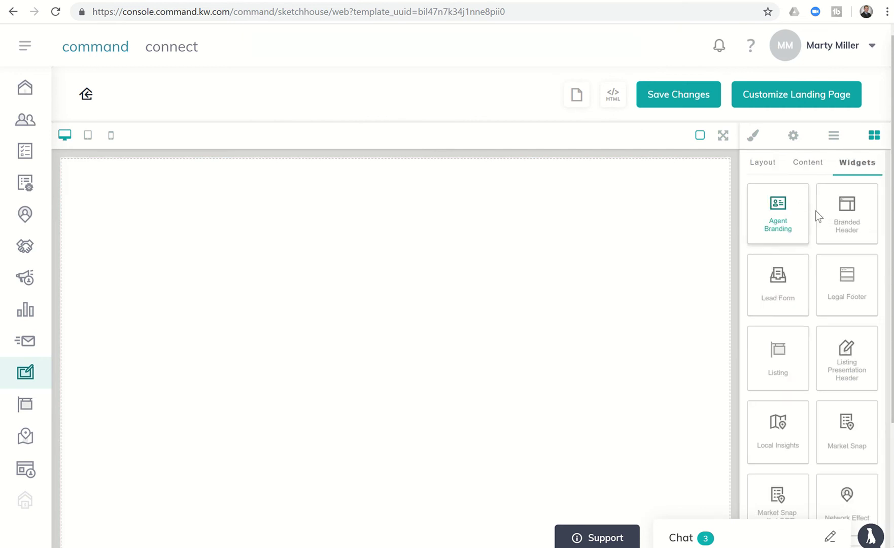
pyautogui.moveTo(842, 211); pyautogui.dragTo(695, 178)
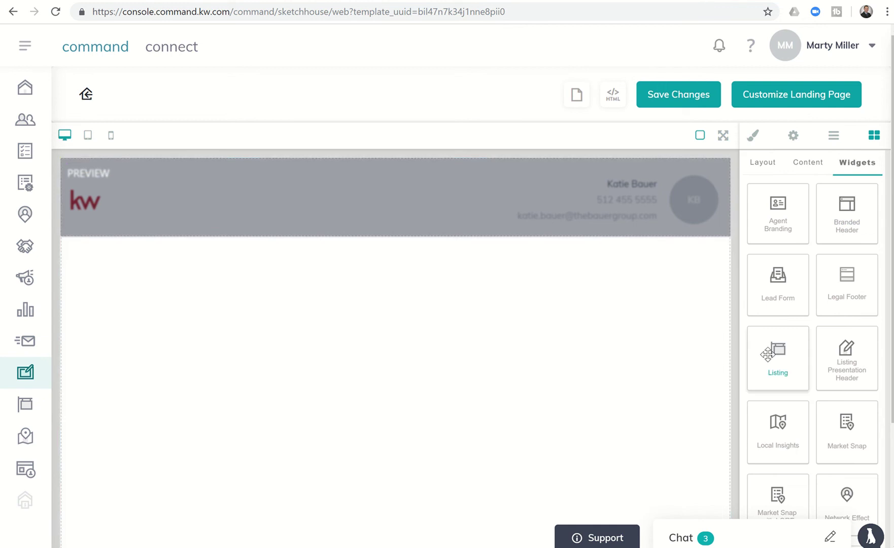
pyautogui.moveTo(767, 354); pyautogui.dragTo(665, 325)
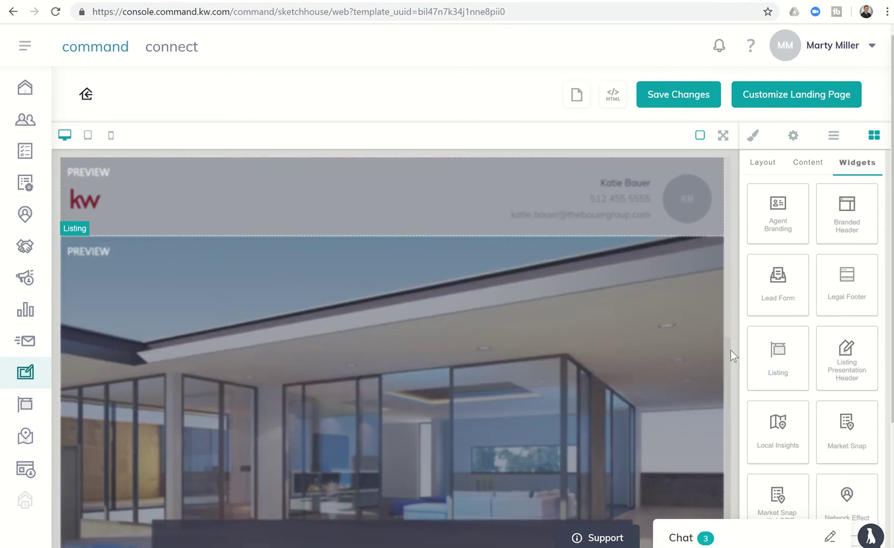
# Add the Local Insights recommendations widget at the bottom of the page
pyautogui.scroll(-2, 728, 365)
pyautogui.scroll(-10, 729, 389)
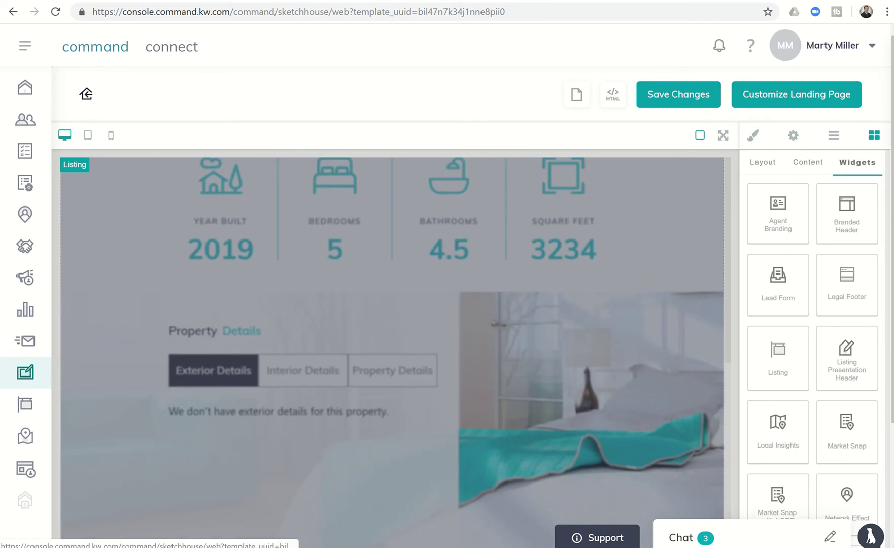
pyautogui.scroll(-1, 729, 389)
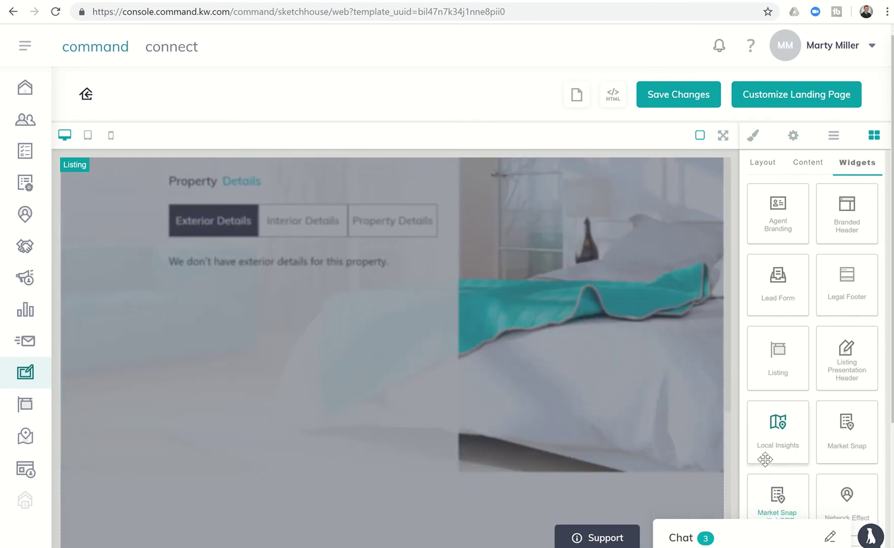
pyautogui.moveTo(764, 457); pyautogui.dragTo(652, 521)
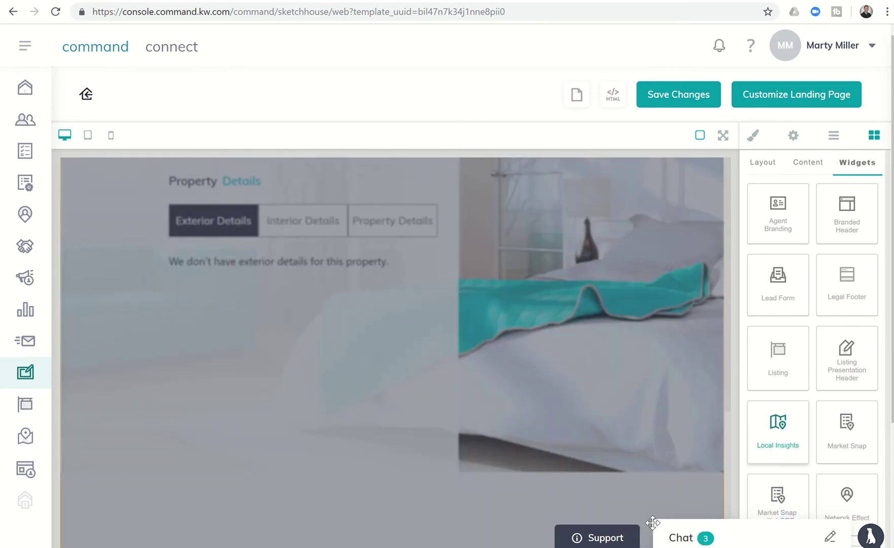
pyautogui.scroll(7, 725, 361)
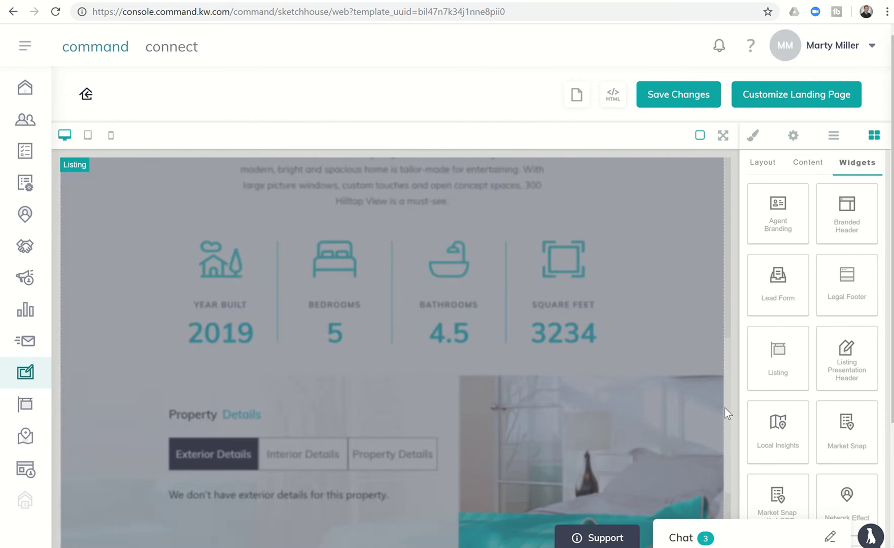
pyautogui.moveTo(723, 371); pyautogui.dragTo(723, 435)
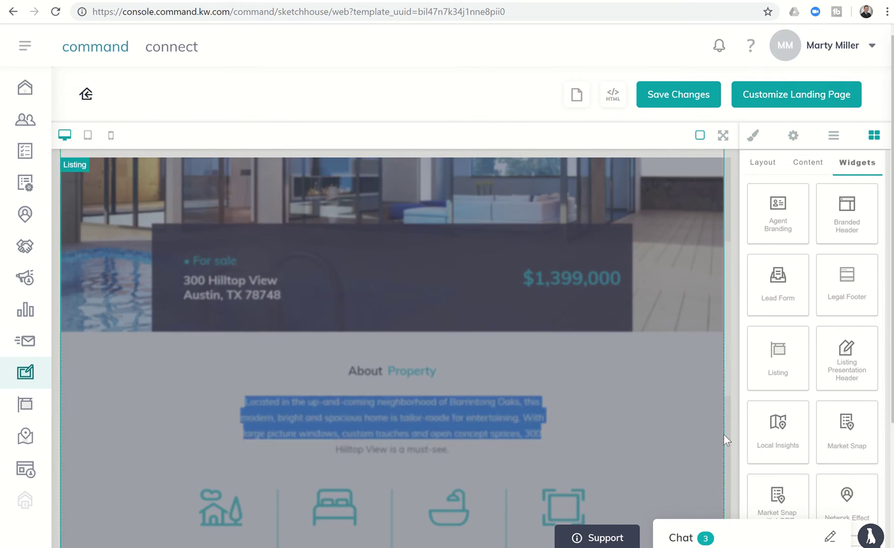
pyautogui.scroll(-3, 727, 389)
pyautogui.scroll(-7, 725, 475)
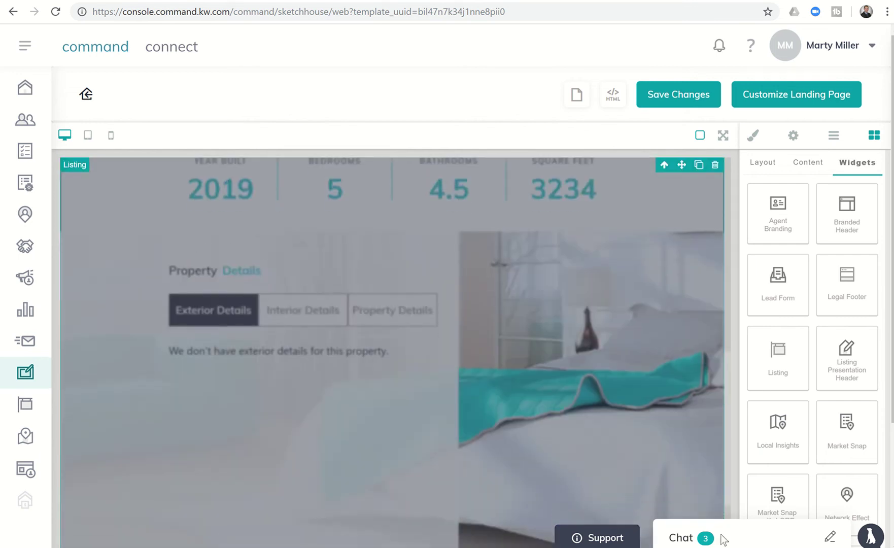
pyautogui.scroll(-3, 747, 418)
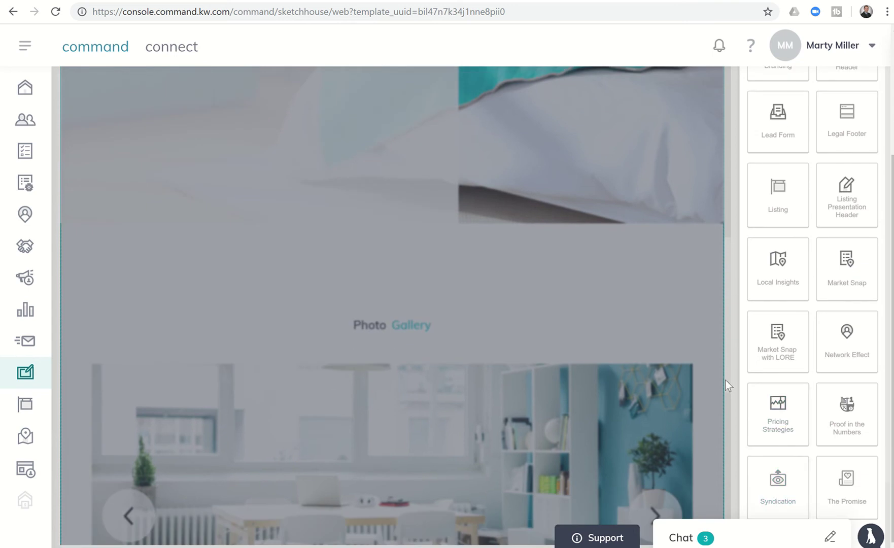
# Drag the Your Local Expert section, then the Legal Footer, onto the bottom of the canvas
pyautogui.scroll(-9, 726, 381)
pyautogui.scroll(9, 725, 382)
pyautogui.scroll(-9, 727, 382)
pyautogui.scroll(-3, 732, 510)
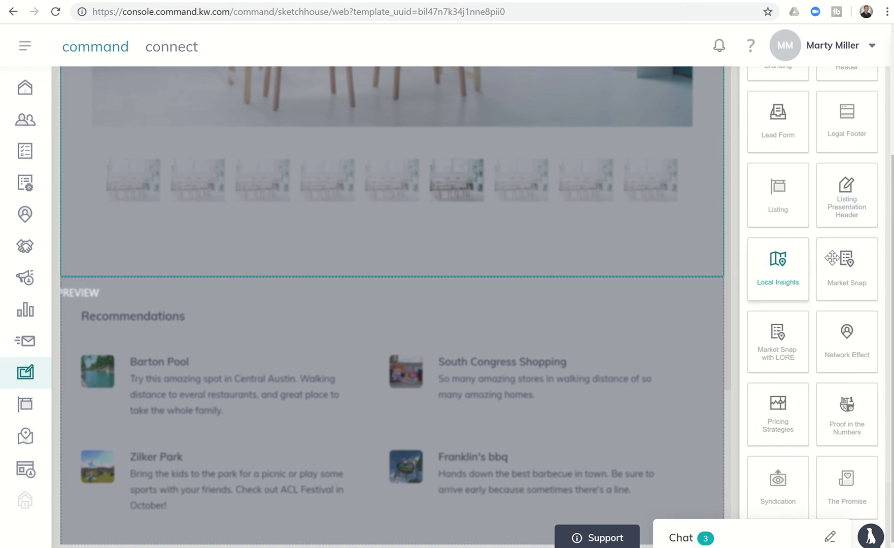
pyautogui.scroll(2, 862, 180)
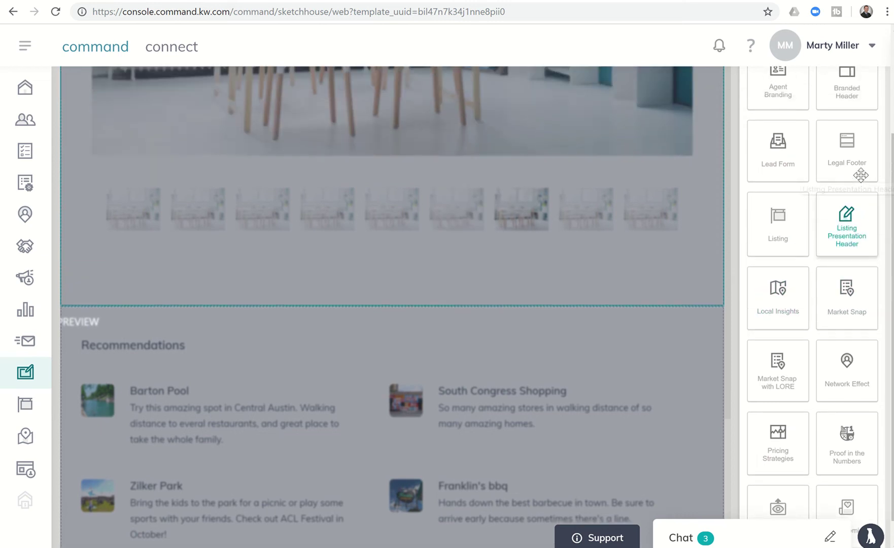
pyautogui.scroll(-3, 862, 181)
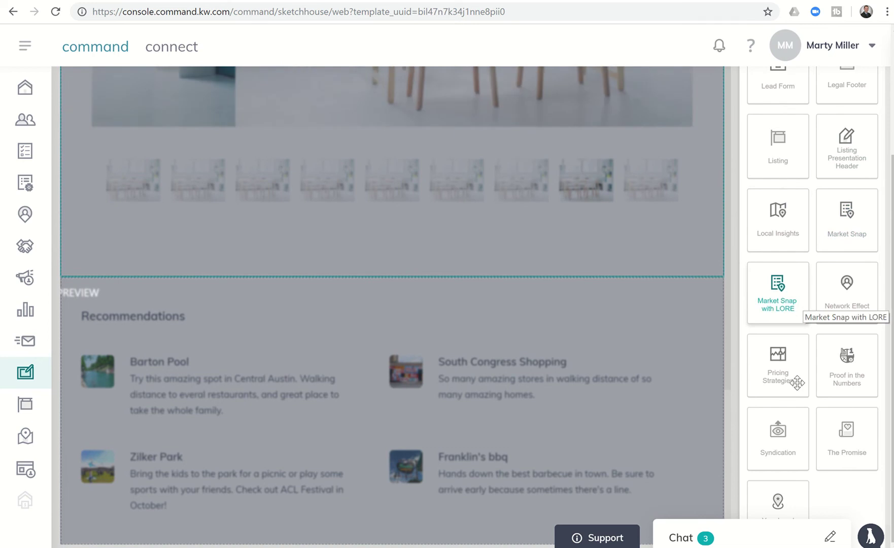
pyautogui.scroll(-1, 776, 487)
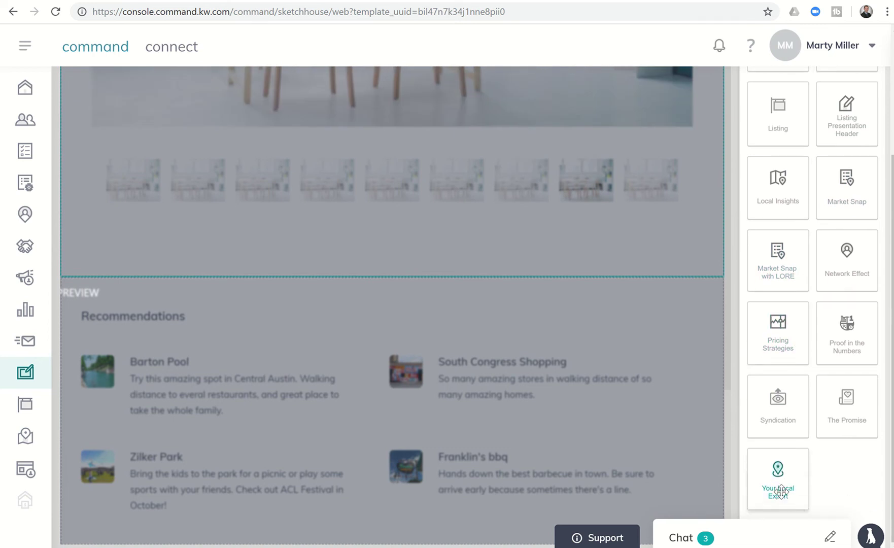
pyautogui.moveTo(778, 487); pyautogui.dragTo(568, 507)
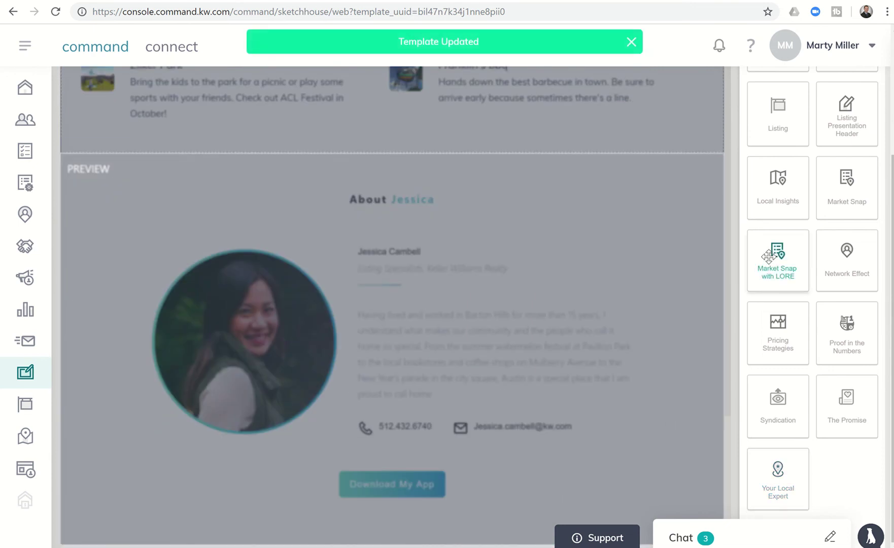
pyautogui.scroll(1, 817, 159)
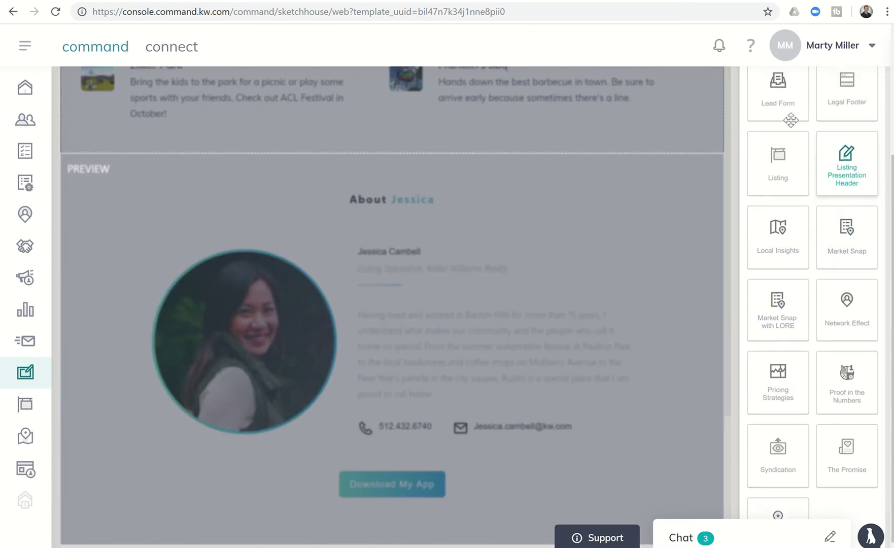
pyautogui.moveTo(842, 90); pyautogui.dragTo(567, 471)
# Scroll through the template preview to review the finished layout
pyautogui.scroll(15, 566, 470)
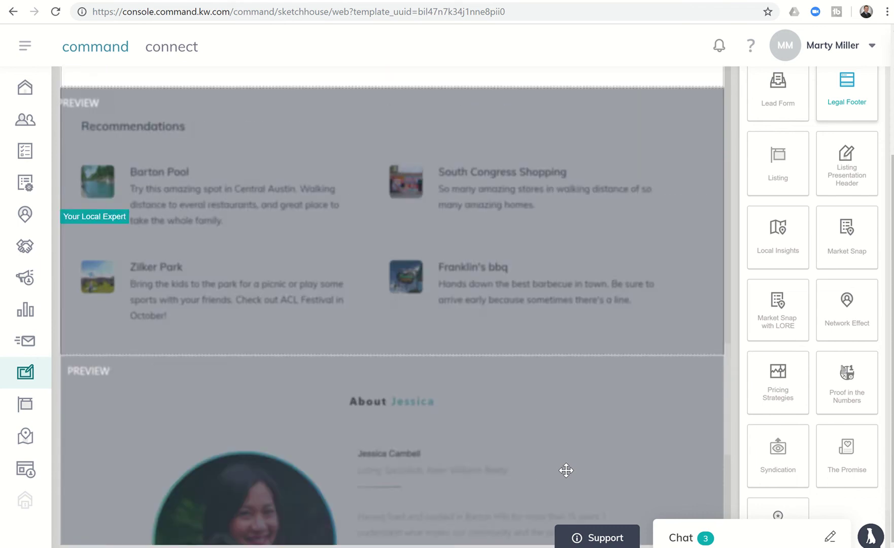
pyautogui.scroll(10, 566, 470)
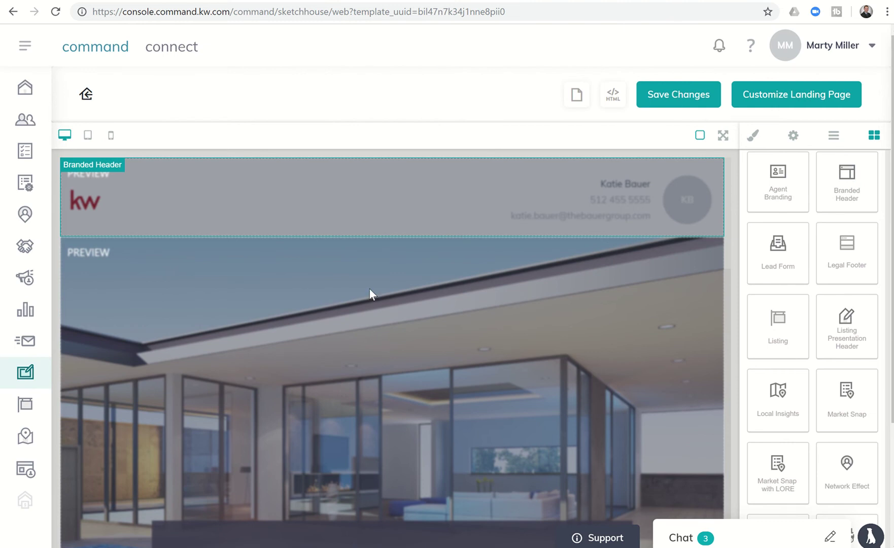
pyautogui.scroll(-8, 362, 316)
pyautogui.scroll(-15, 363, 316)
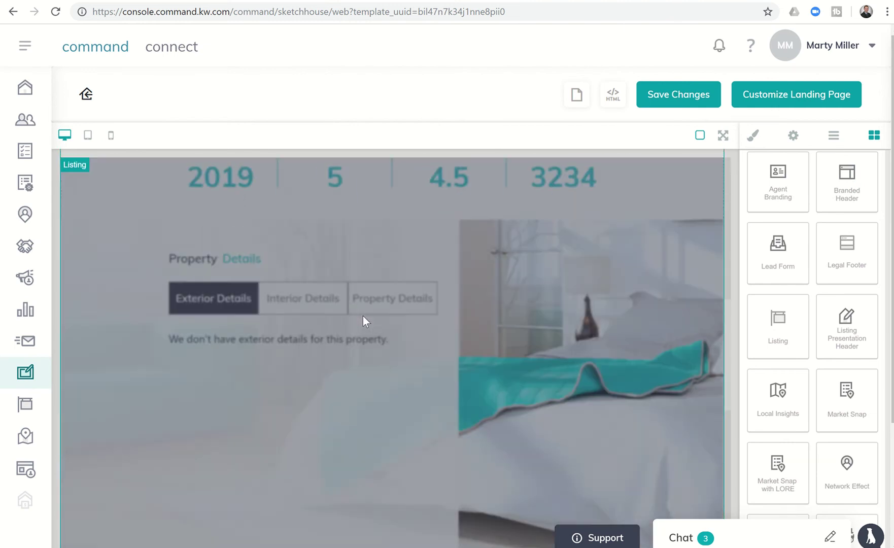
pyautogui.scroll(4, 362, 315)
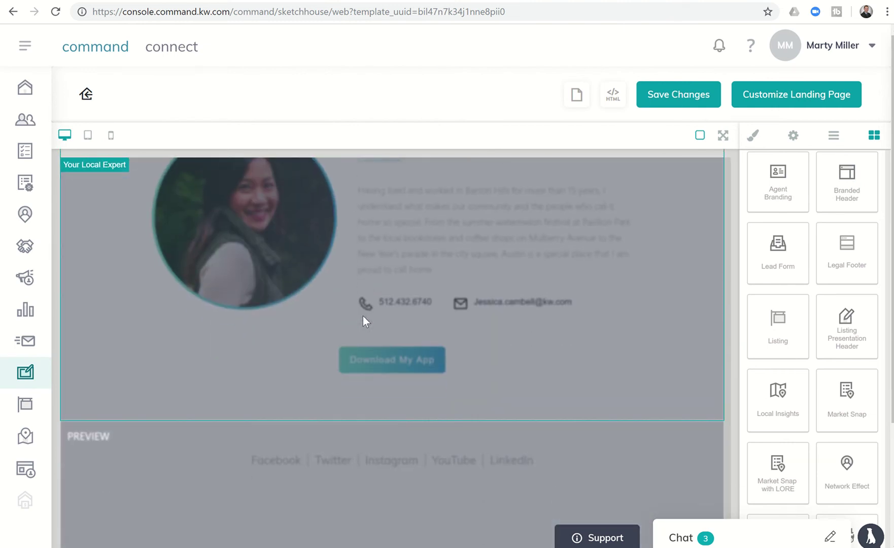
pyautogui.scroll(-3, 362, 316)
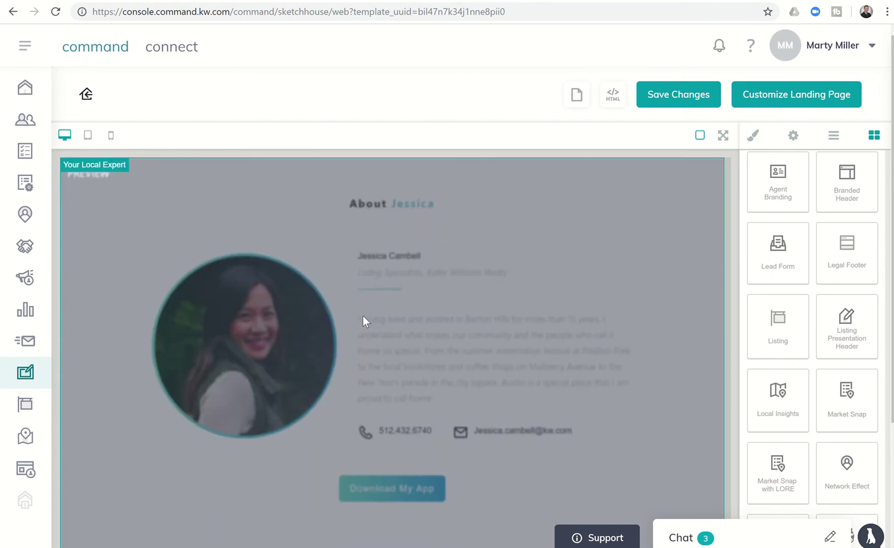
pyautogui.scroll(7, 362, 316)
pyautogui.scroll(2, 362, 316)
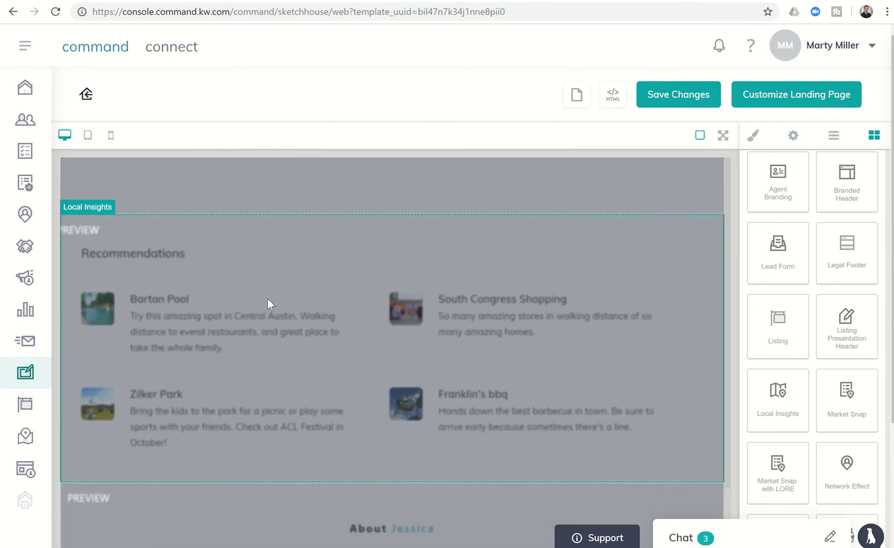
pyautogui.scroll(-4, 268, 299)
pyautogui.scroll(-5, 128, 395)
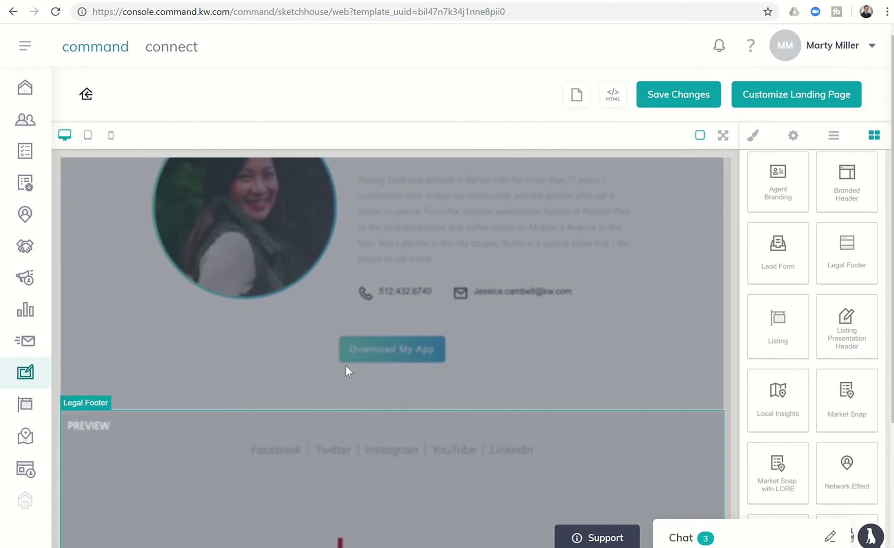
# Save the template and start a new landing page from it, leaving the editor
pyautogui.click(671, 100)
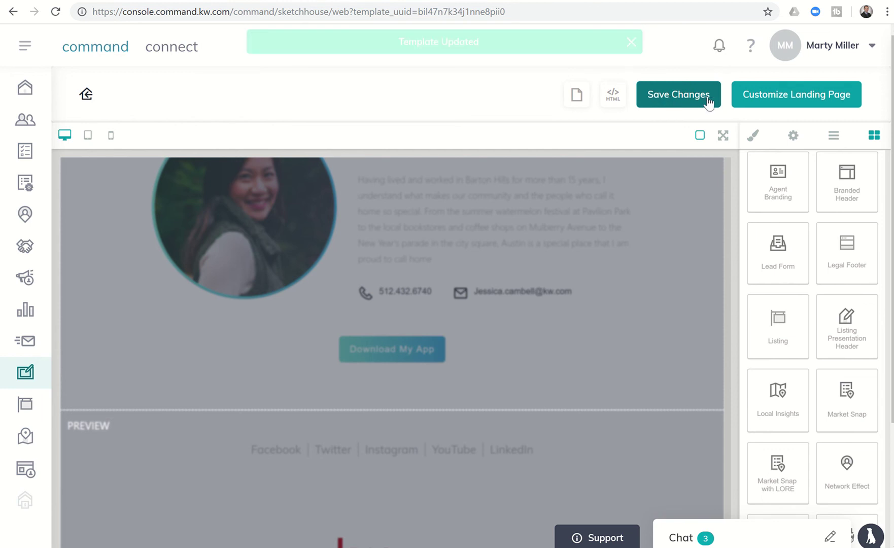
pyautogui.click(761, 100)
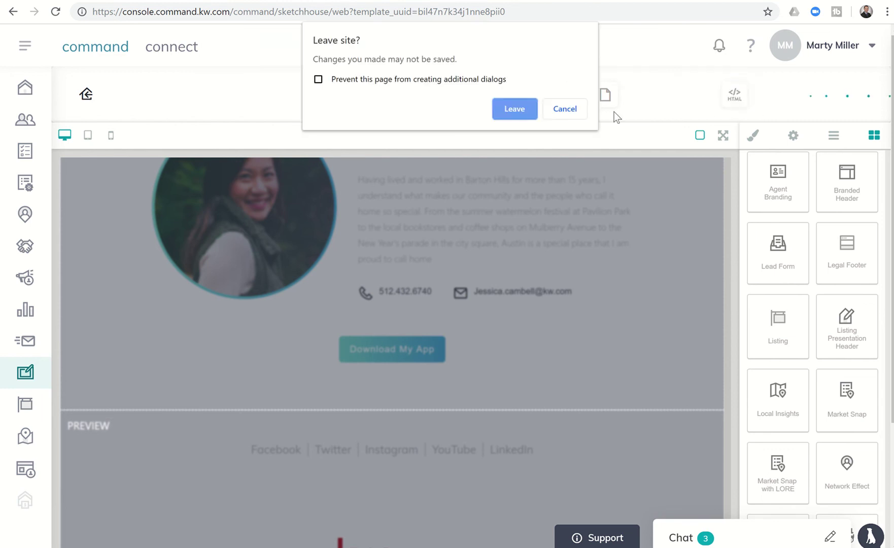
pyautogui.click(512, 109)
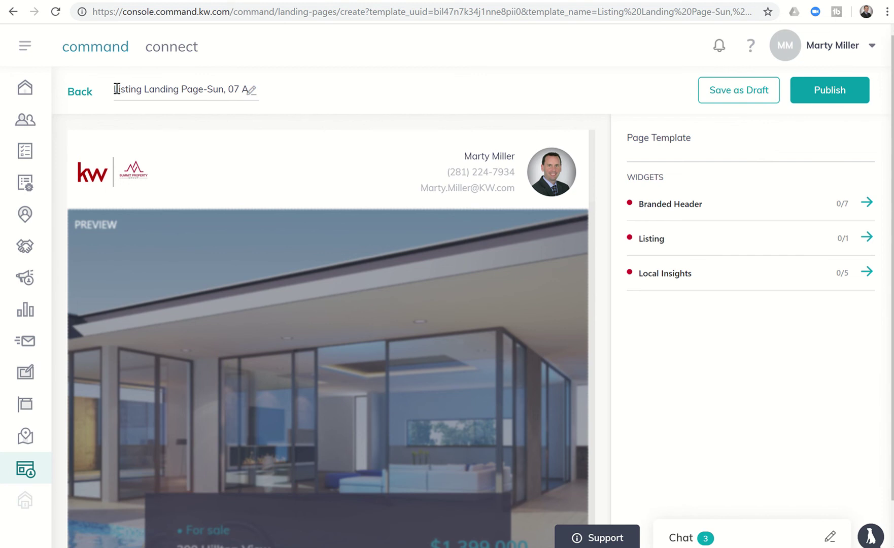
pyautogui.moveTo(116, 89); pyautogui.dragTo(602, 214)
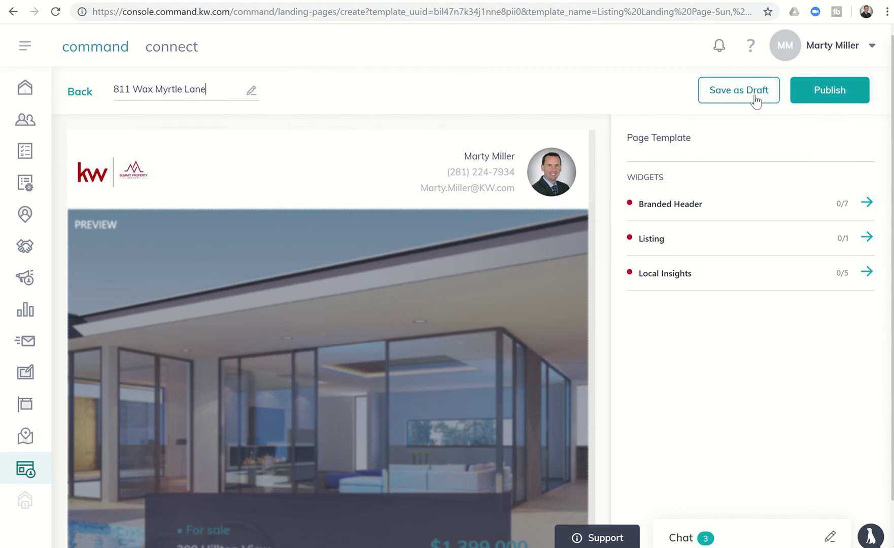
pyautogui.click(866, 204)
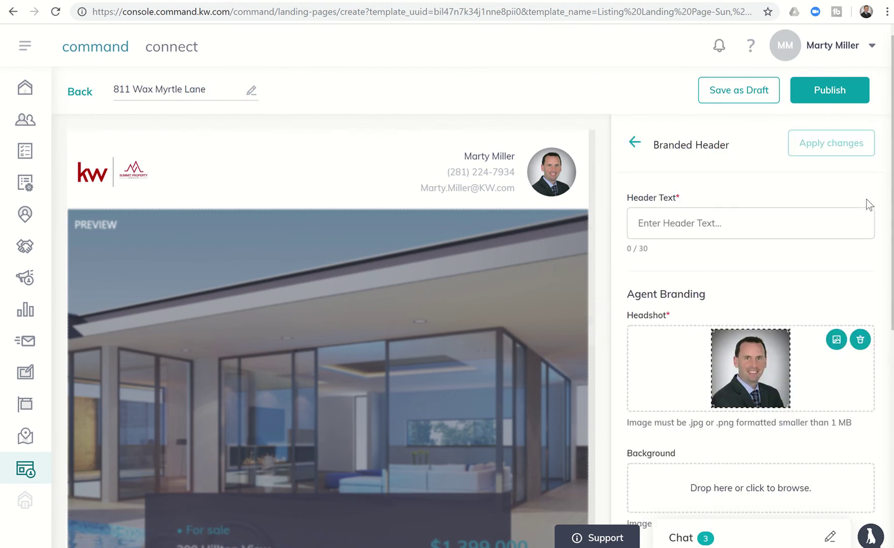
pyautogui.click(759, 225)
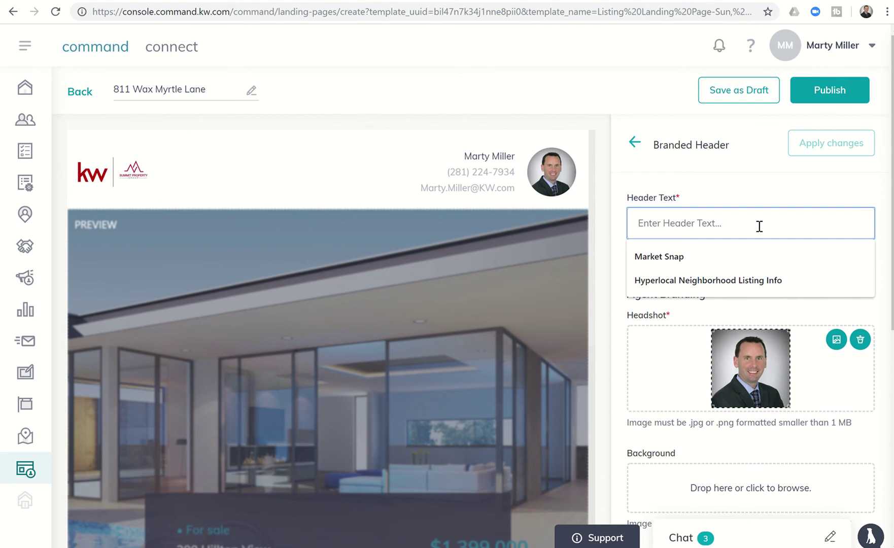
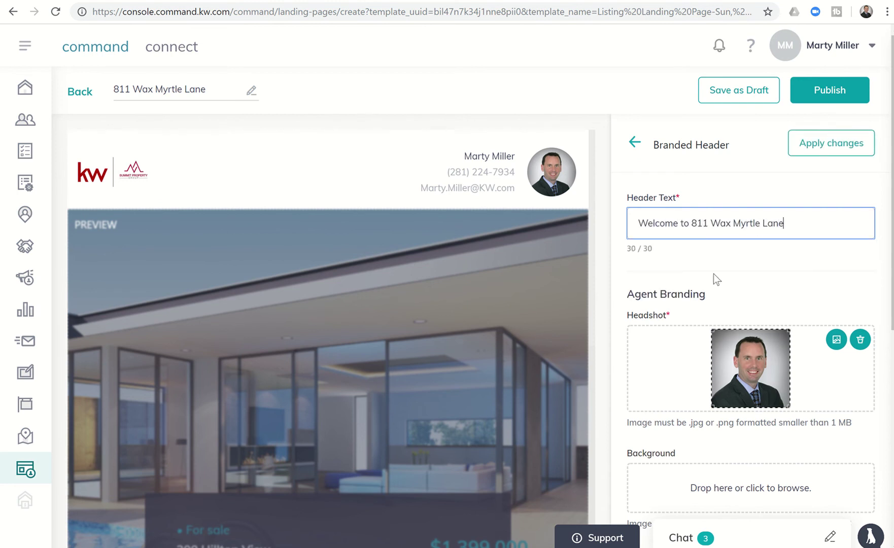
pyautogui.scroll(-3, 715, 278)
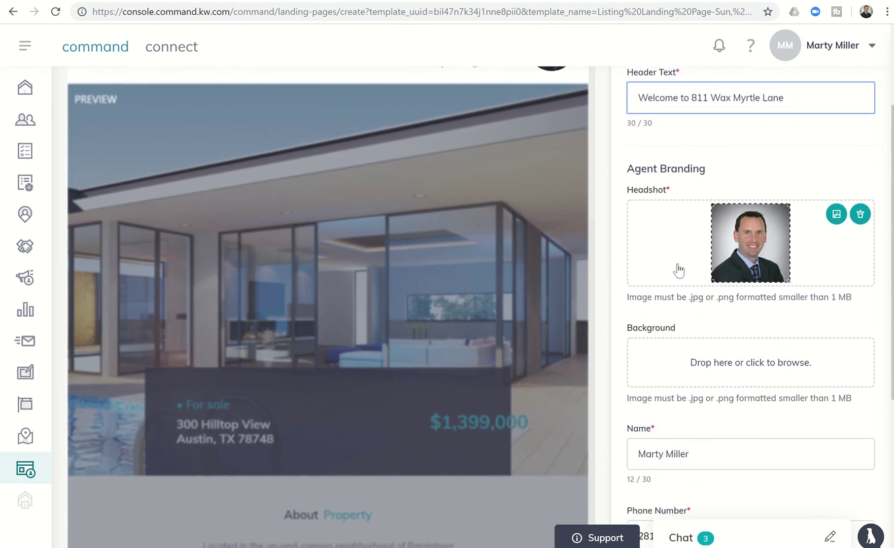
pyautogui.scroll(-2, 683, 269)
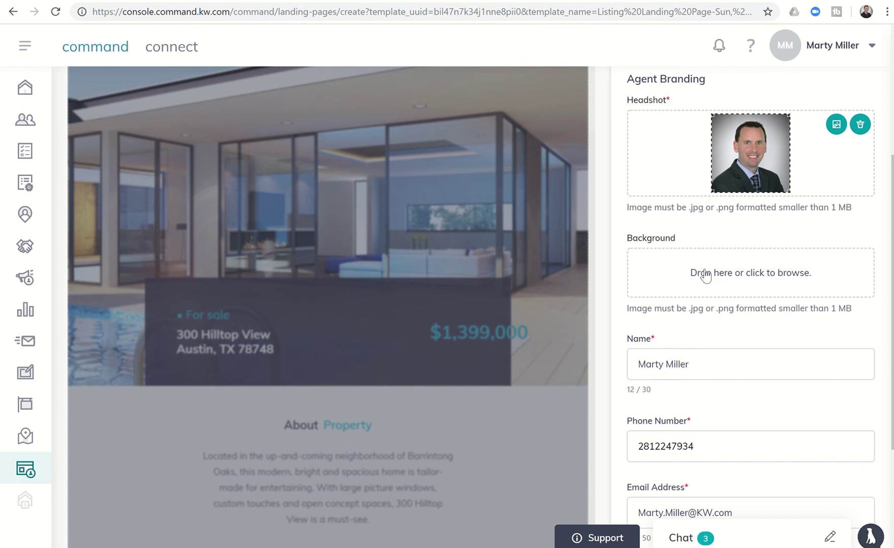
pyautogui.scroll(-3, 714, 314)
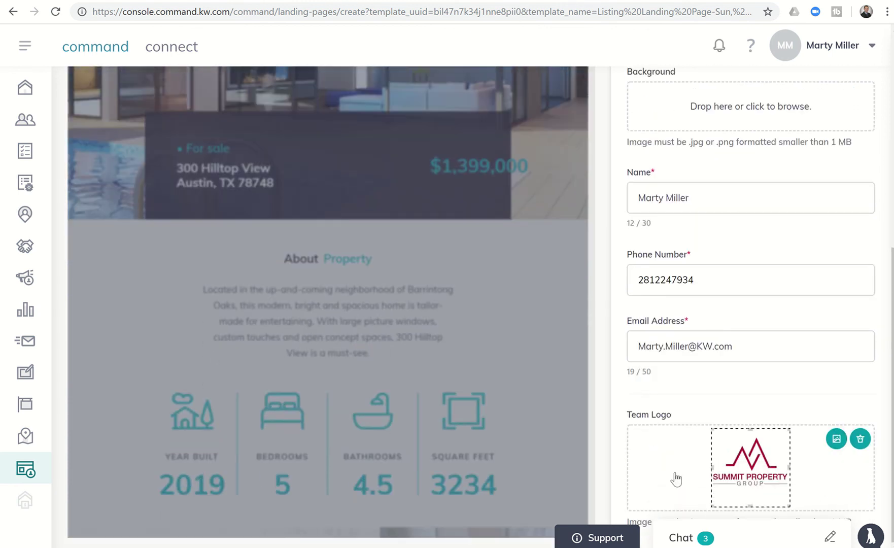
pyautogui.scroll(8, 676, 478)
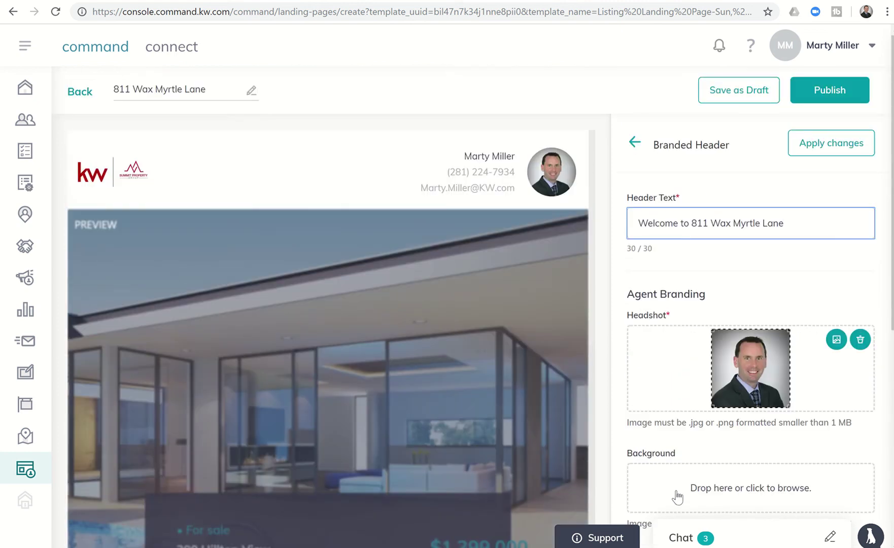
pyautogui.click(816, 144)
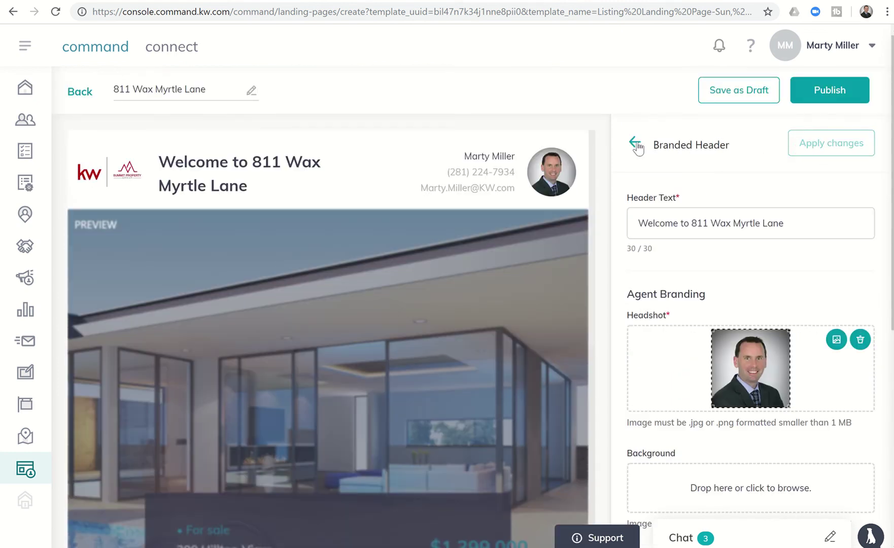
pyautogui.click(636, 142)
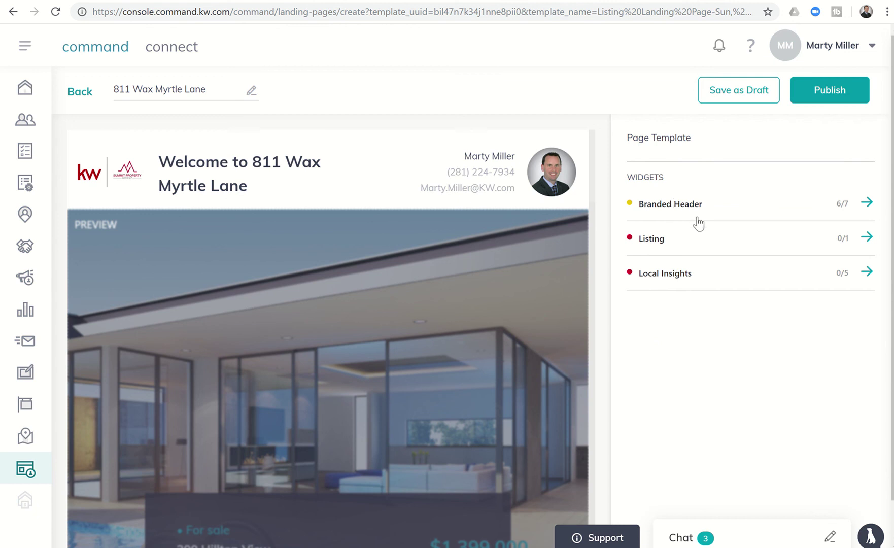
pyautogui.click(866, 238)
pyautogui.click(733, 221)
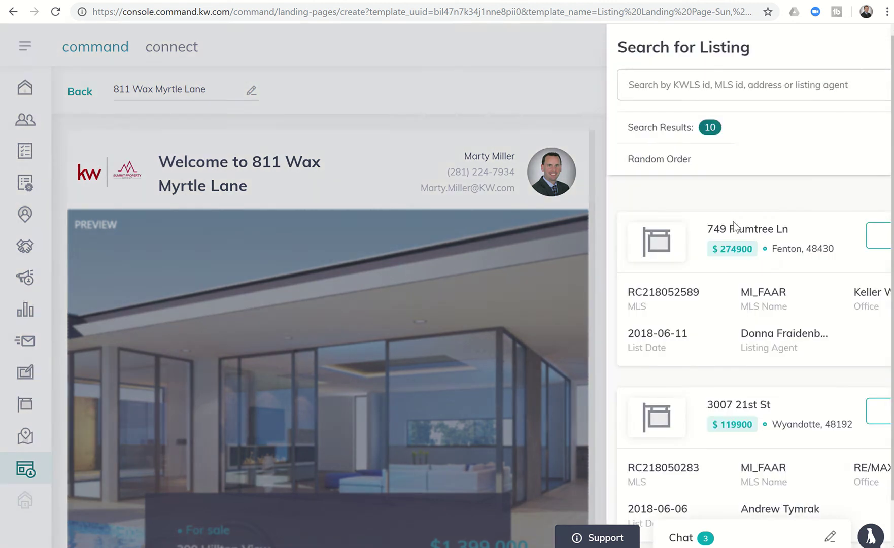
pyautogui.click(559, 88)
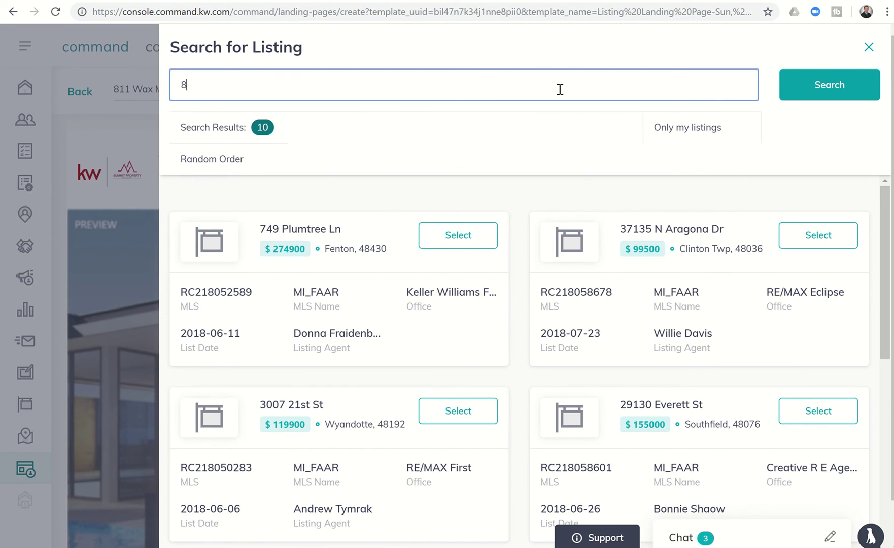
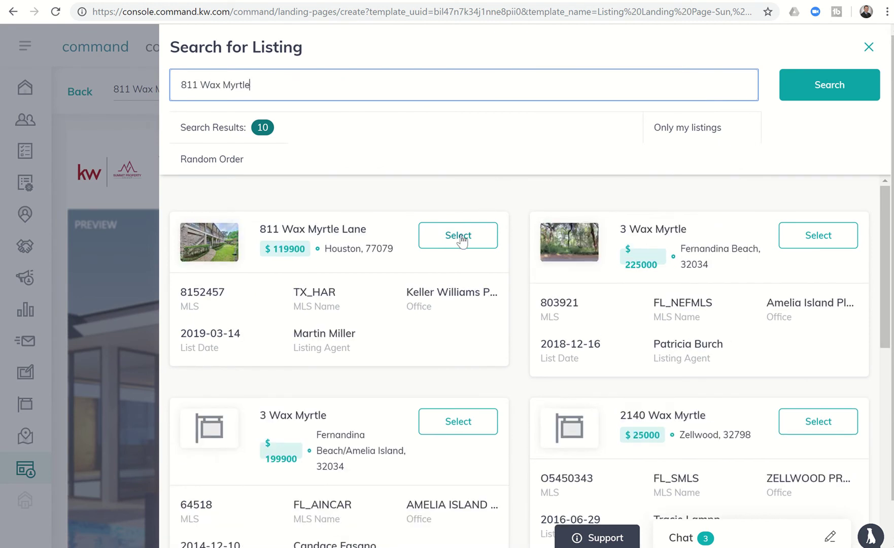
pyautogui.click(459, 237)
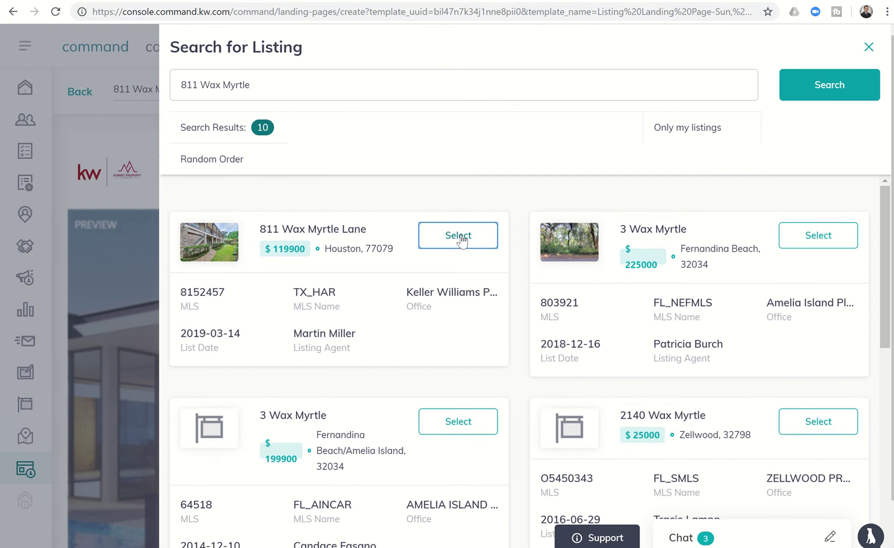
pyautogui.scroll(-1, 806, 290)
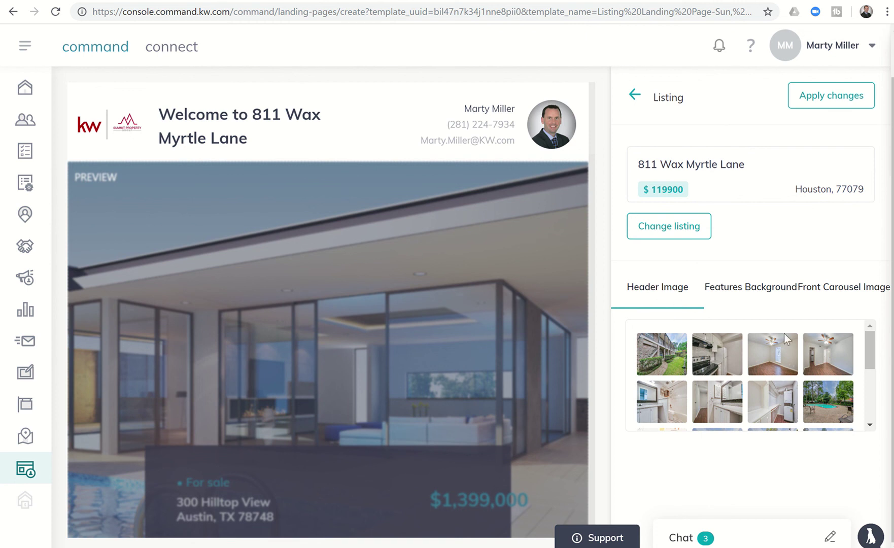
# Pick the kitchen header photo, a features background and the garden carousel photo, then apply
pyautogui.moveTo(868, 353); pyautogui.dragTo(866, 410)
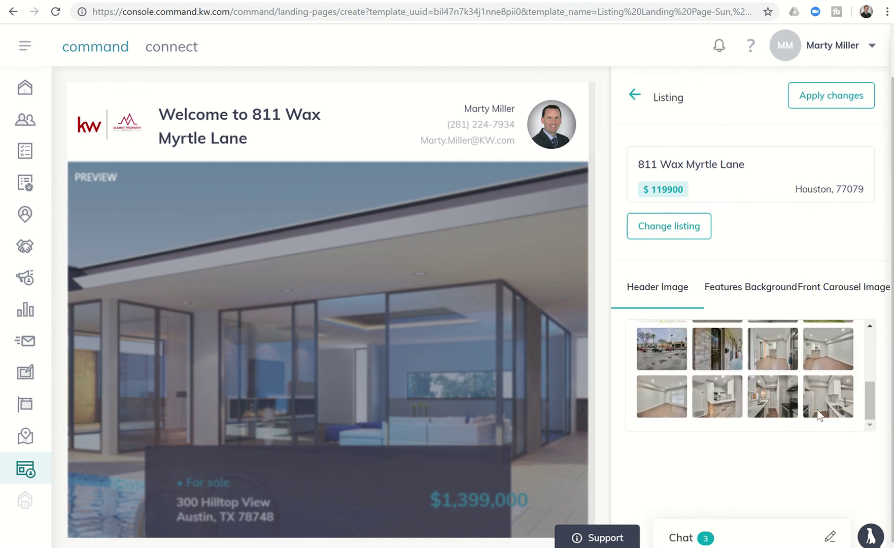
pyautogui.click(768, 398)
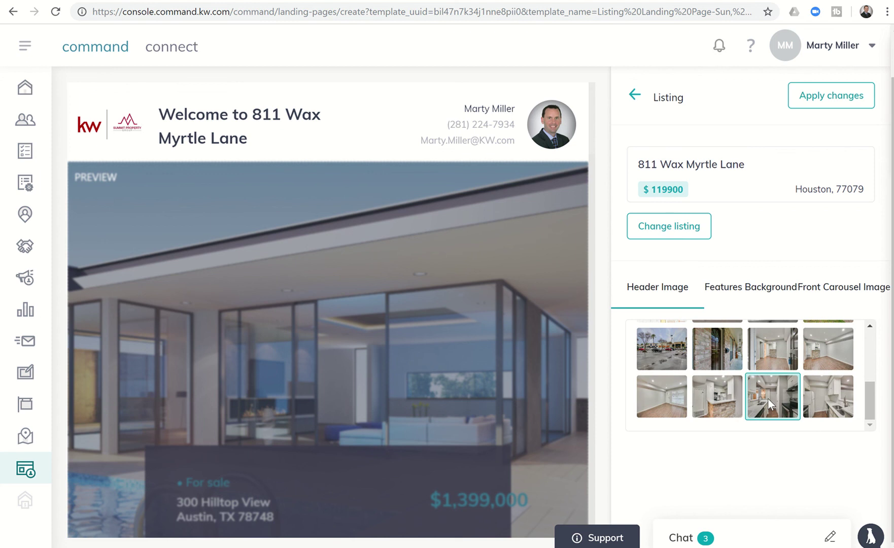
pyautogui.click(729, 295)
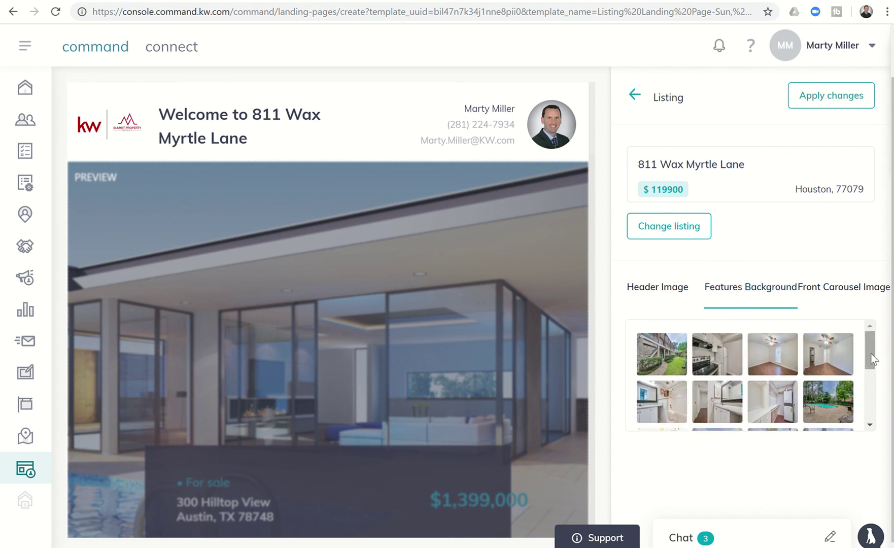
pyautogui.moveTo(871, 354); pyautogui.dragTo(870, 412)
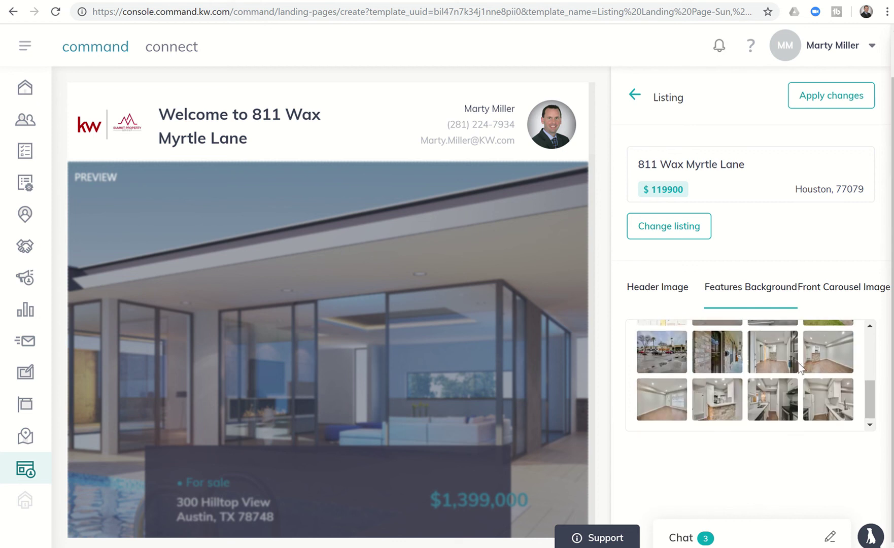
pyautogui.click(842, 302)
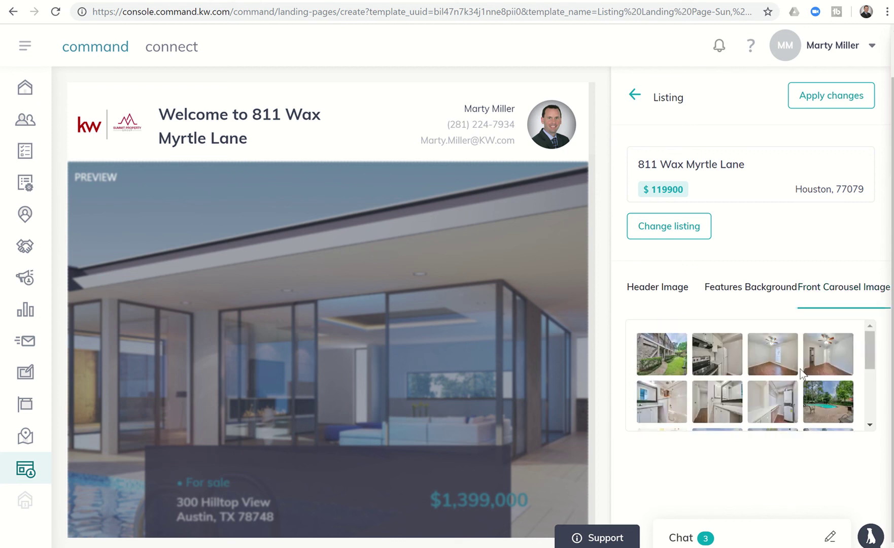
pyautogui.moveTo(871, 360); pyautogui.dragTo(860, 340)
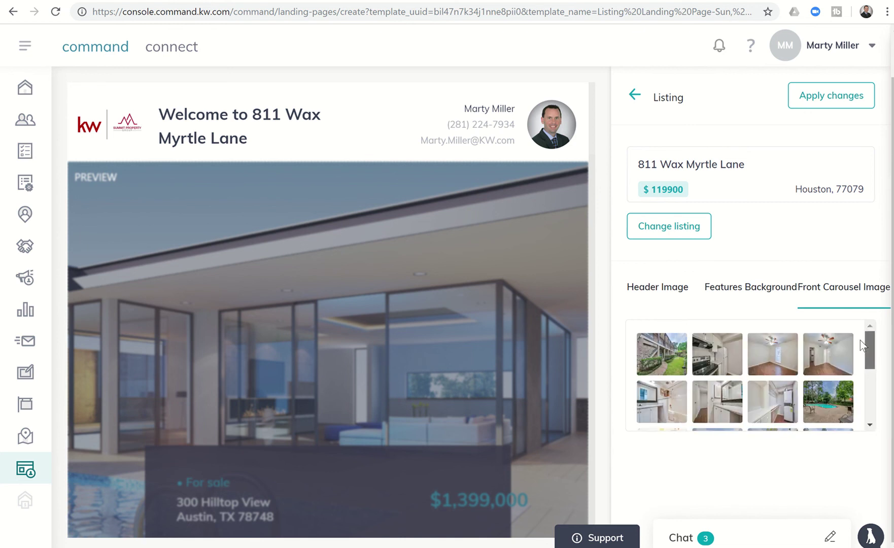
pyautogui.click(677, 362)
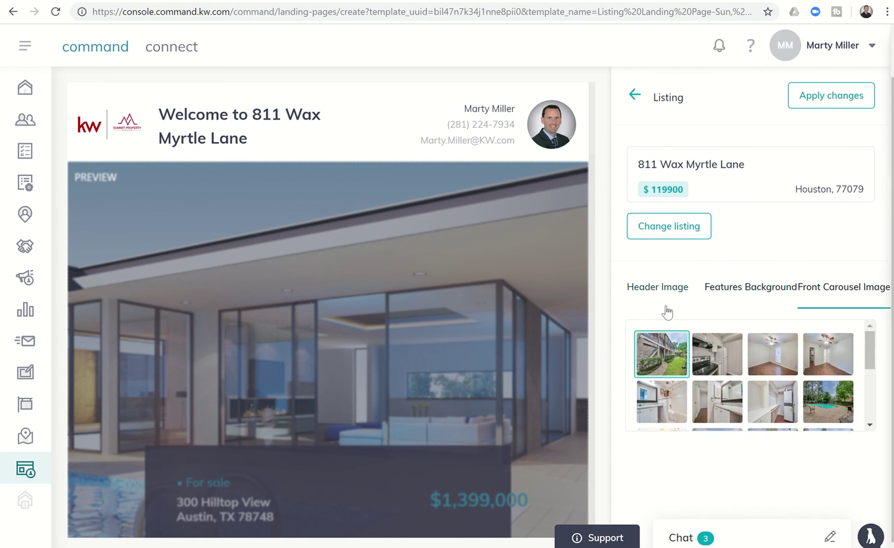
pyautogui.click(657, 293)
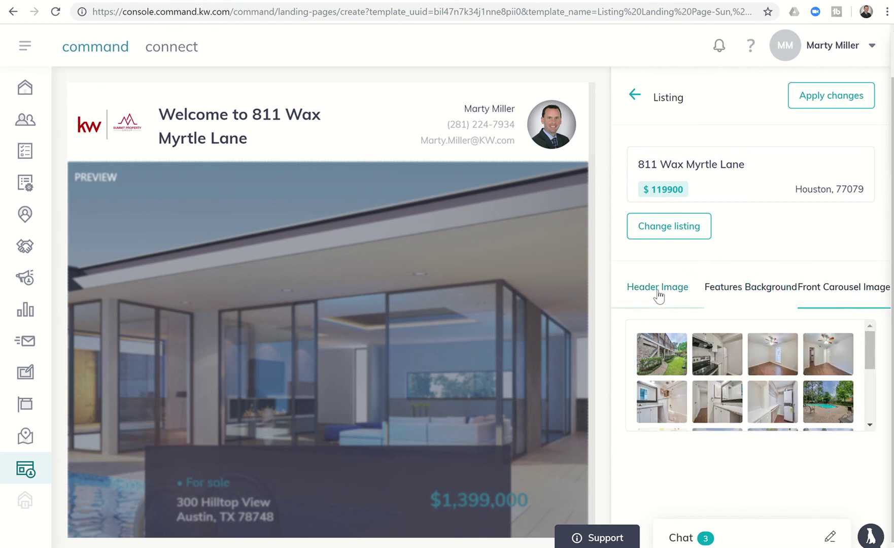
pyautogui.click(721, 294)
pyautogui.click(833, 294)
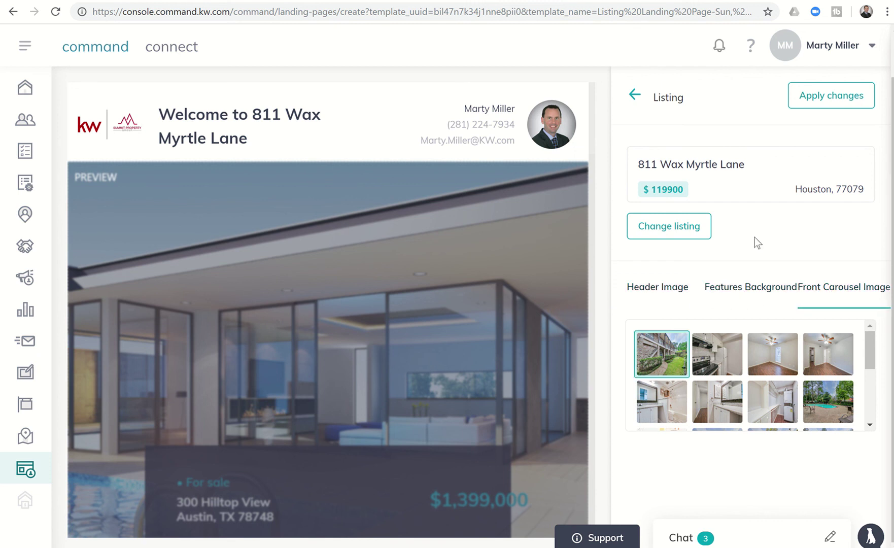
pyautogui.click(834, 103)
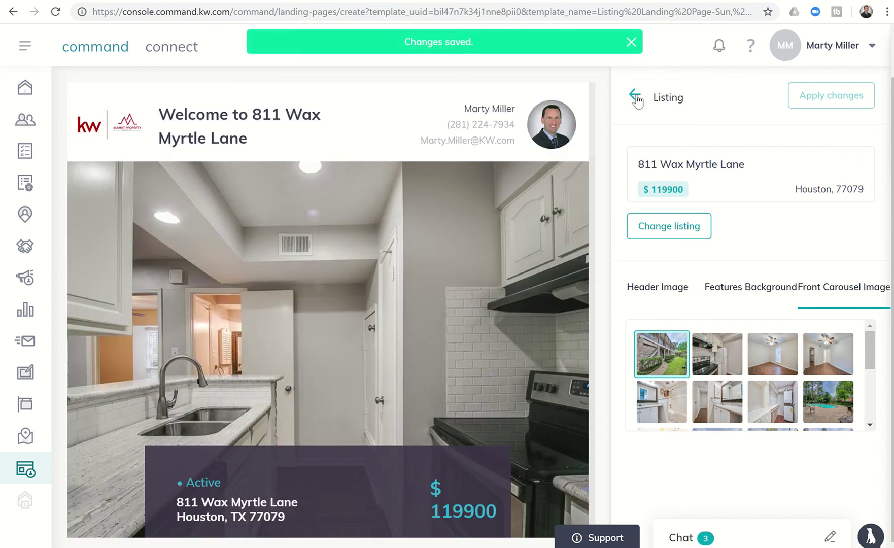
# In Local Insights for postal code 77079, add Wolfe Elementary School and Bacchus Wine Accessories
pyautogui.click(634, 94)
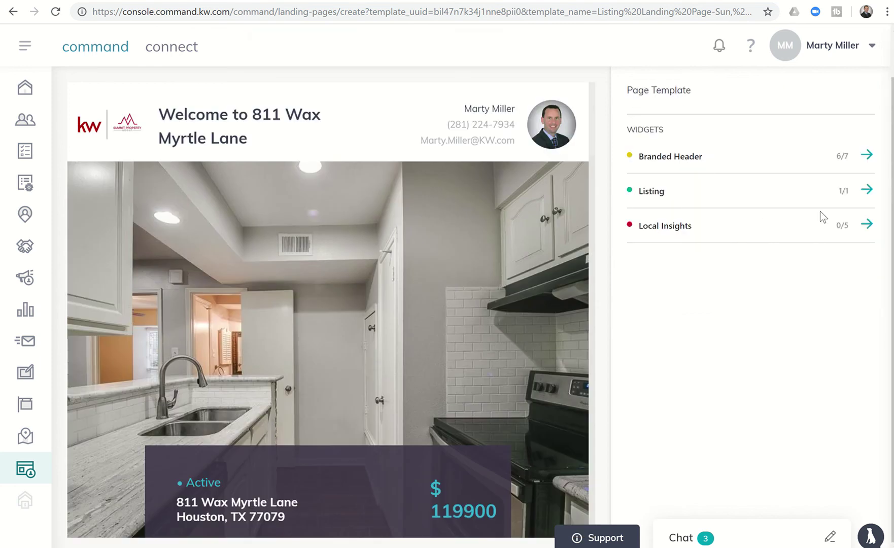
pyautogui.click(866, 225)
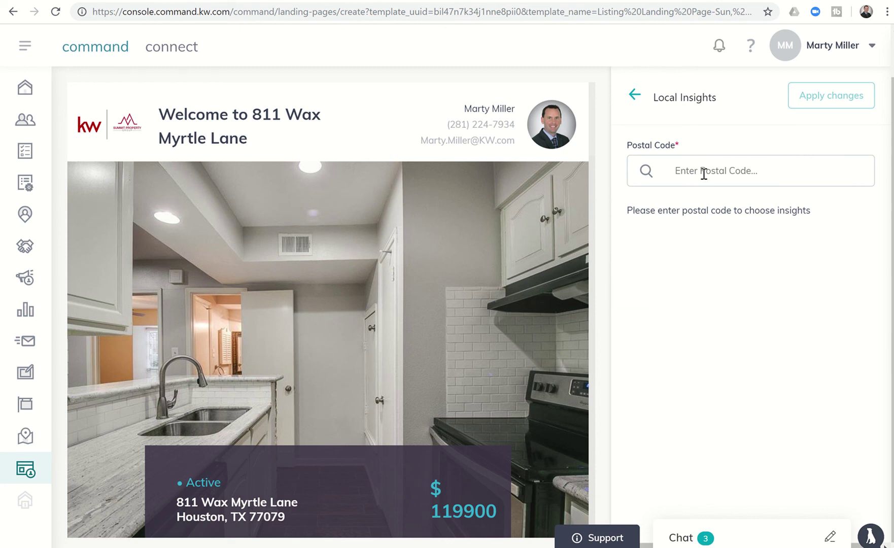
pyautogui.click(704, 173)
pyautogui.write('77079')
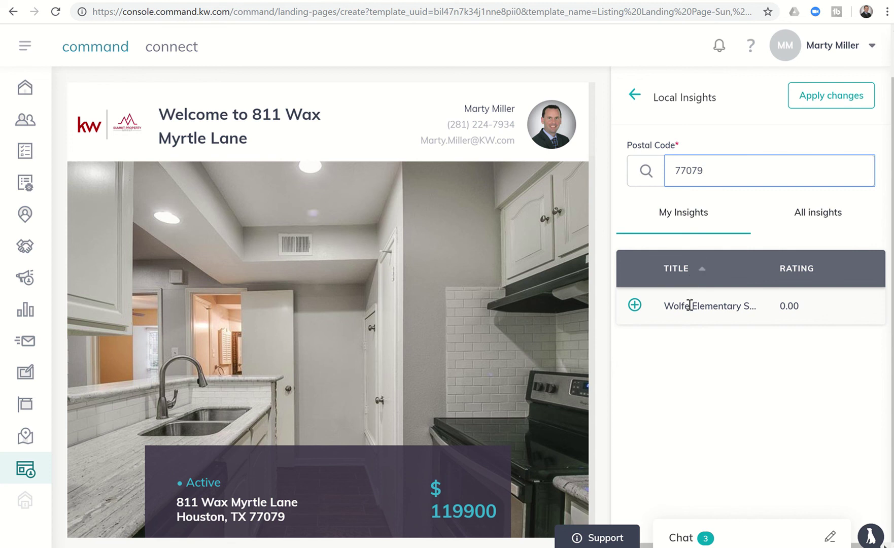
pyautogui.click(807, 217)
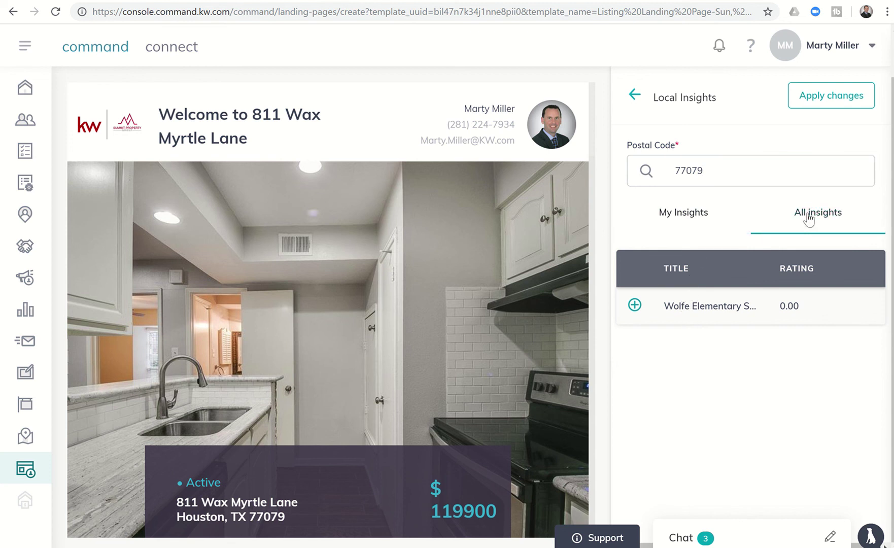
pyautogui.click(693, 221)
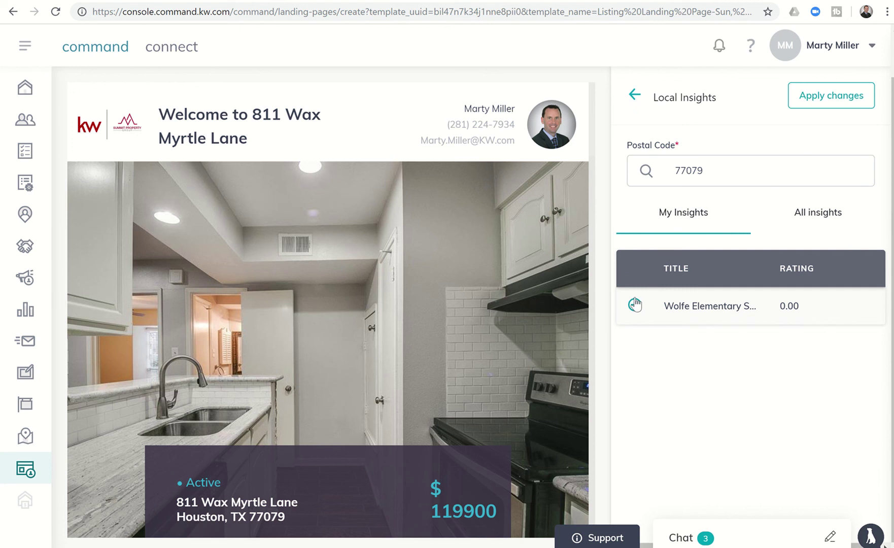
pyautogui.click(635, 305)
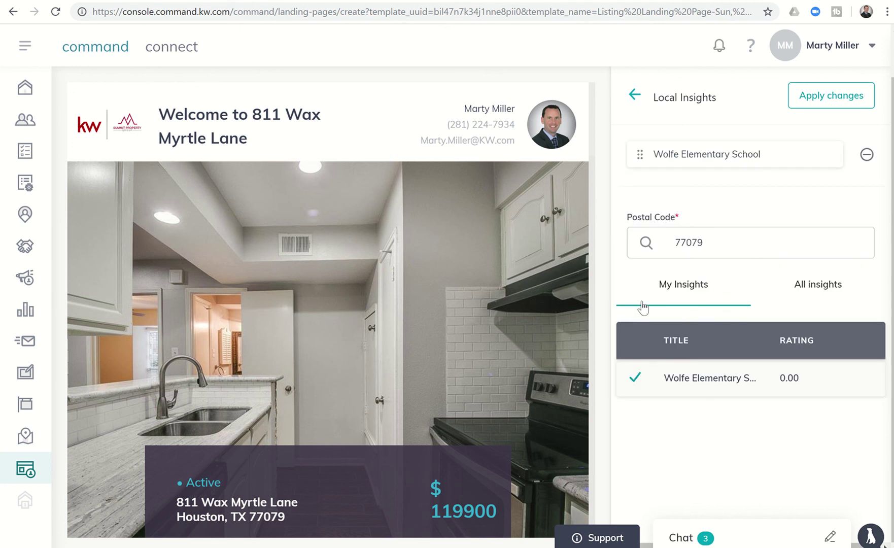
pyautogui.click(809, 287)
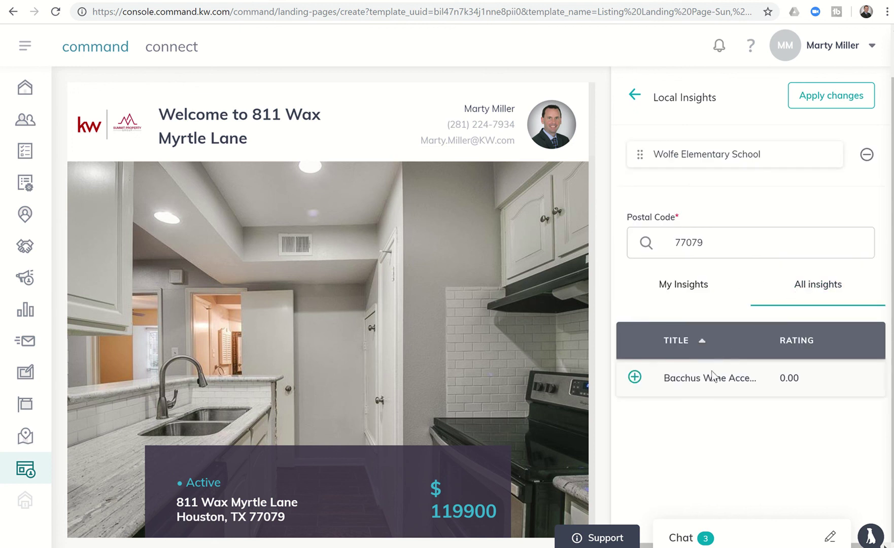
pyautogui.click(636, 377)
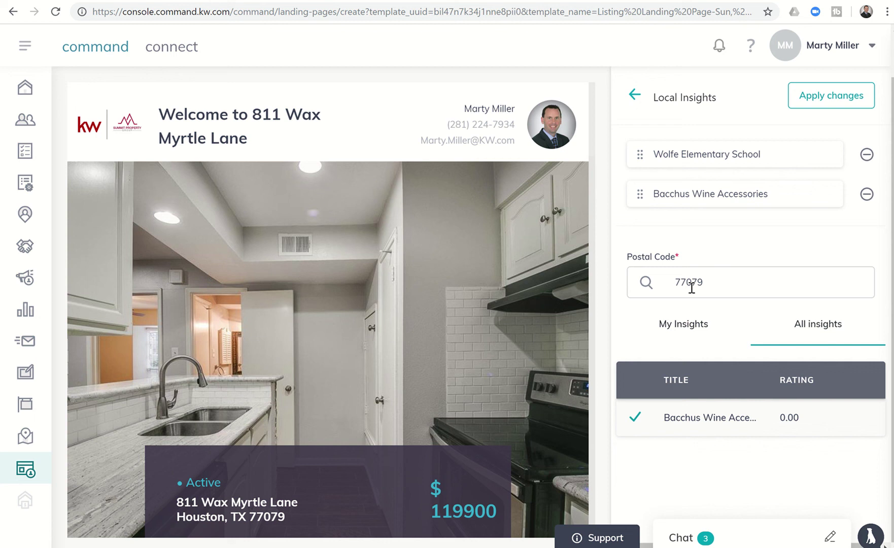
# Apply the insight changes and go back to the page's widget overview
pyautogui.click(813, 104)
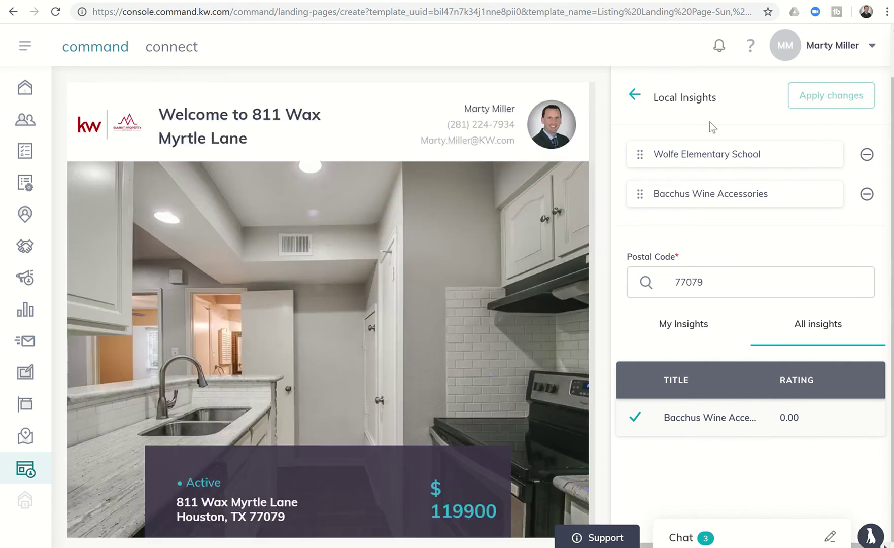
pyautogui.click(634, 95)
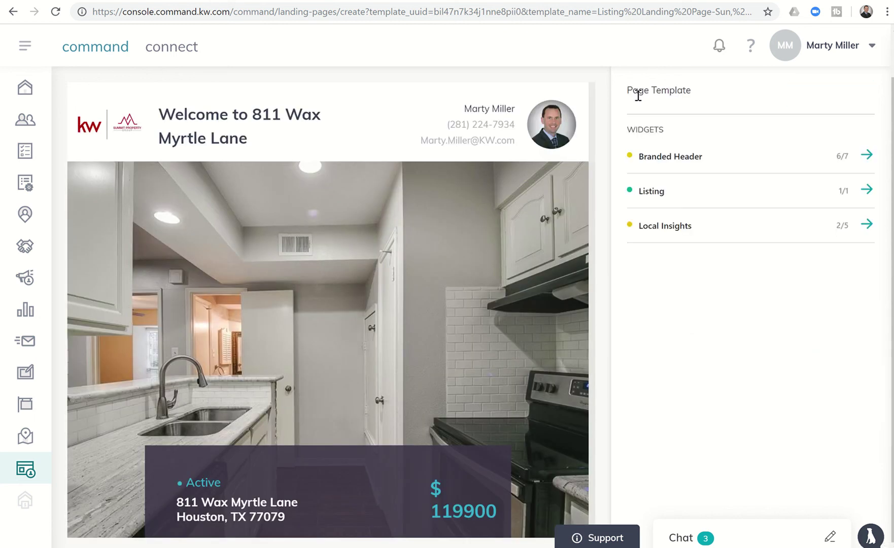
pyautogui.scroll(1, 664, 173)
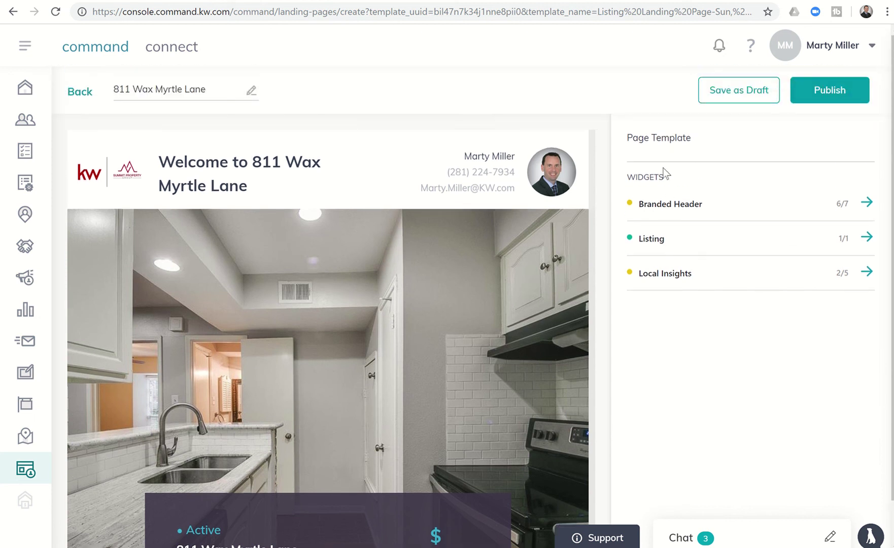
pyautogui.scroll(-7, 438, 304)
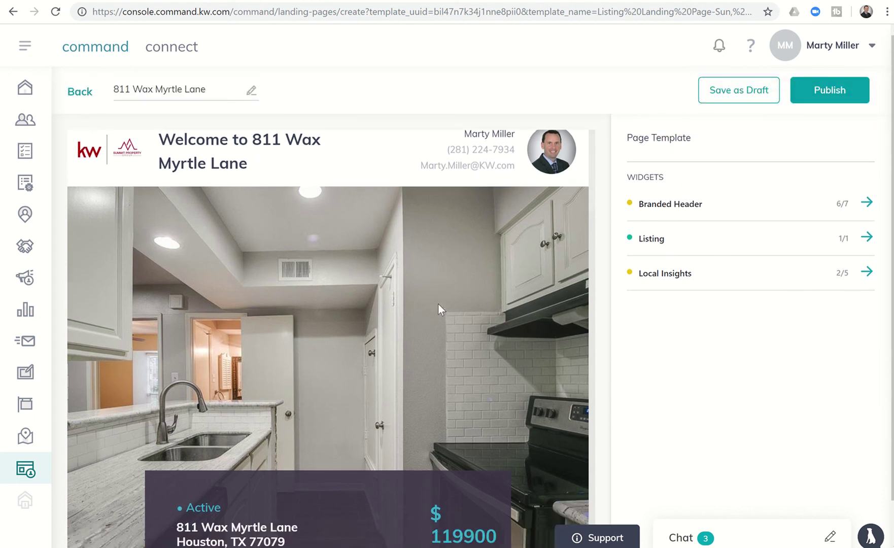
pyautogui.scroll(-4, 440, 309)
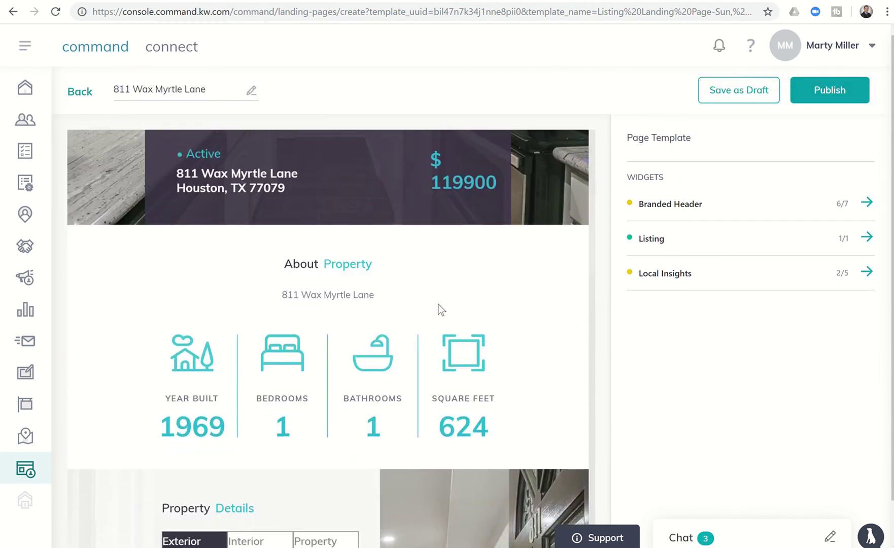
pyautogui.scroll(-1, 438, 309)
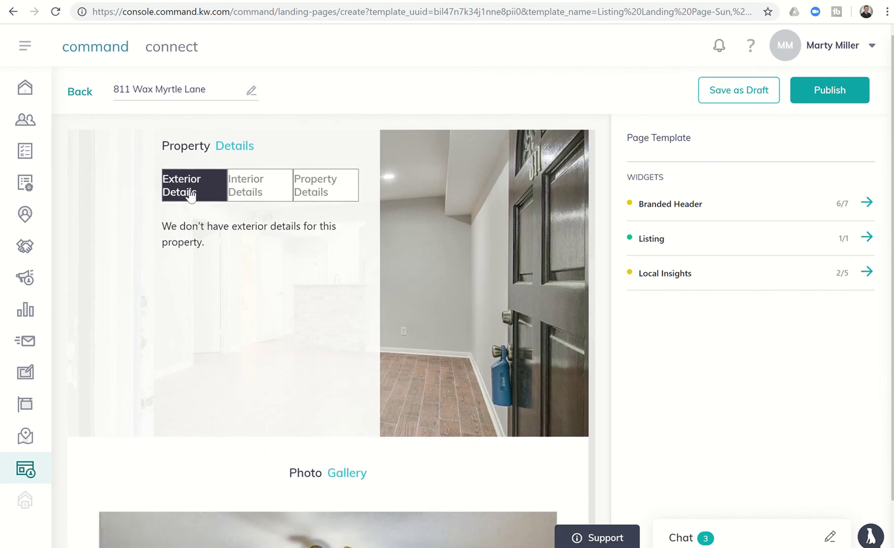
# Check the Exterior, Interior and Property Details tabs, then scroll down to the recommendations
pyautogui.click(243, 191)
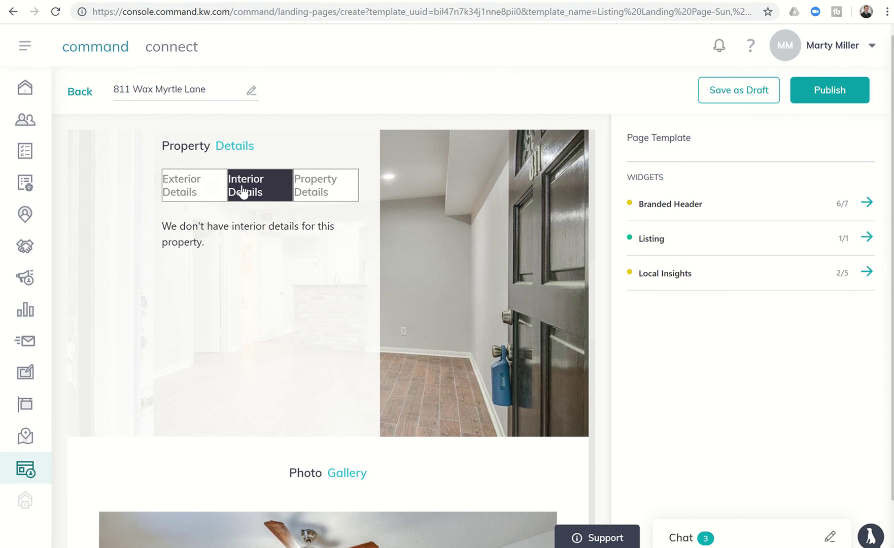
pyautogui.click(198, 189)
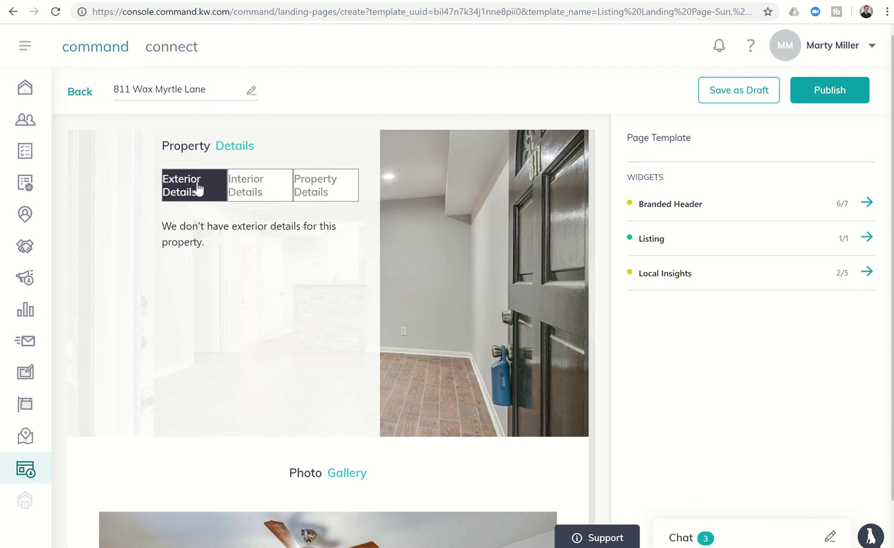
pyautogui.click(254, 191)
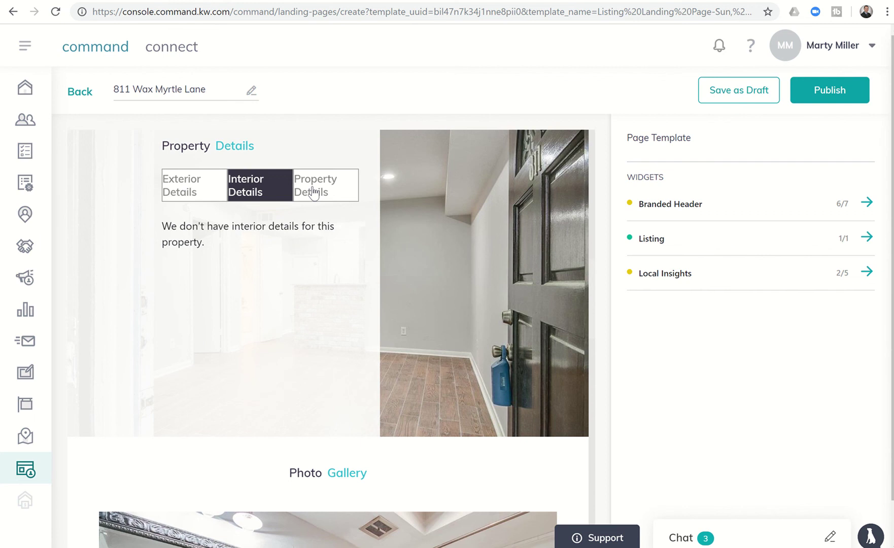
pyautogui.click(313, 193)
pyautogui.scroll(-5, 286, 303)
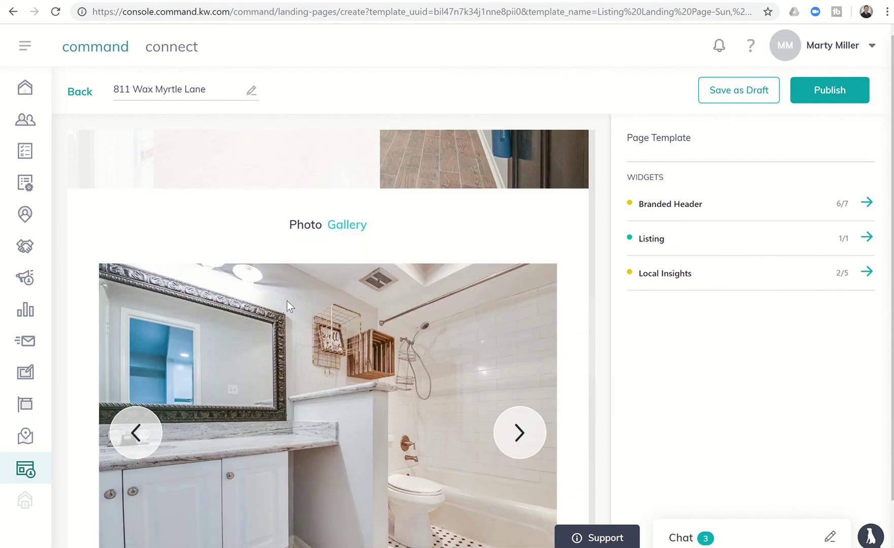
pyautogui.scroll(-3, 286, 300)
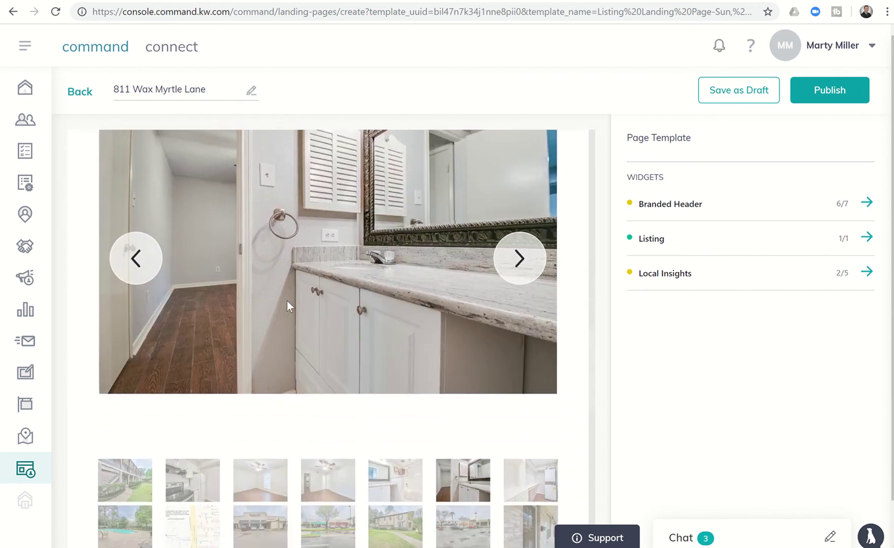
pyautogui.scroll(-6, 287, 300)
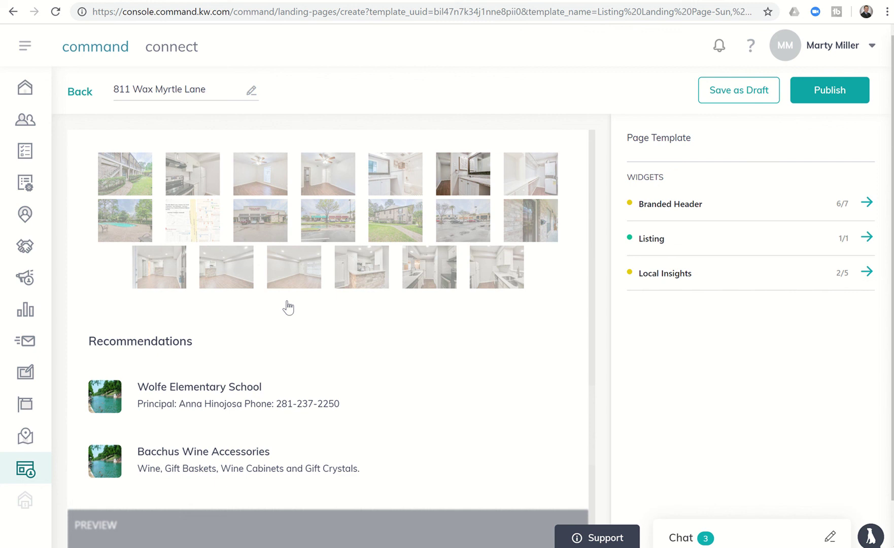
pyautogui.scroll(-1, 287, 307)
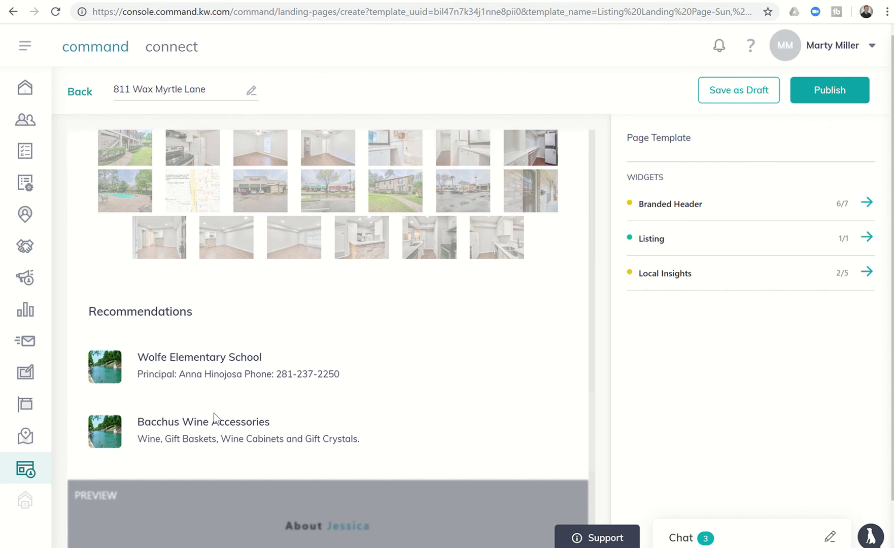
pyautogui.scroll(-2, 214, 414)
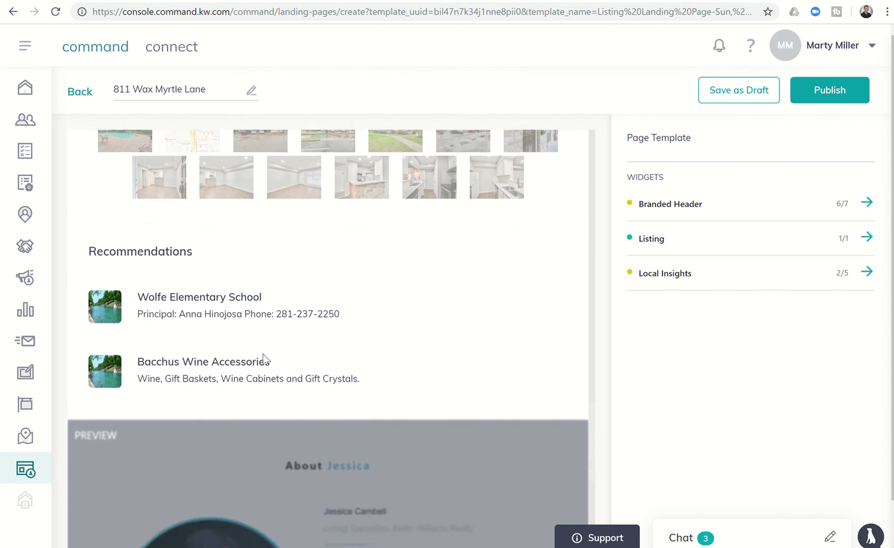
pyautogui.scroll(-10, 321, 405)
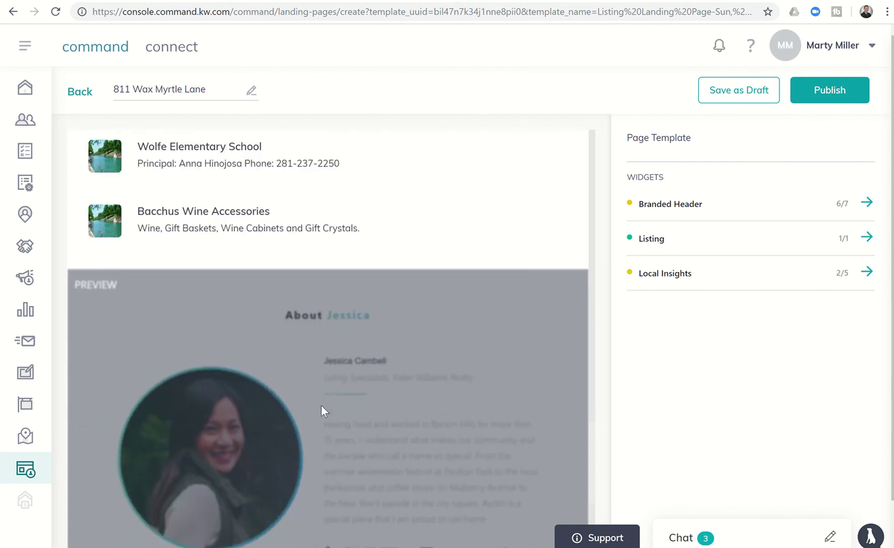
pyautogui.scroll(-1, 321, 405)
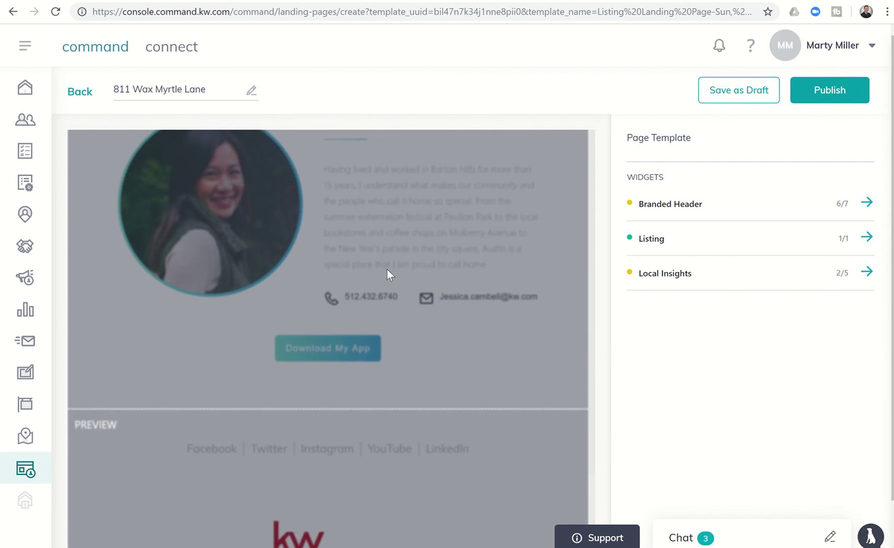
pyautogui.scroll(2, 392, 266)
pyautogui.scroll(-4, 393, 266)
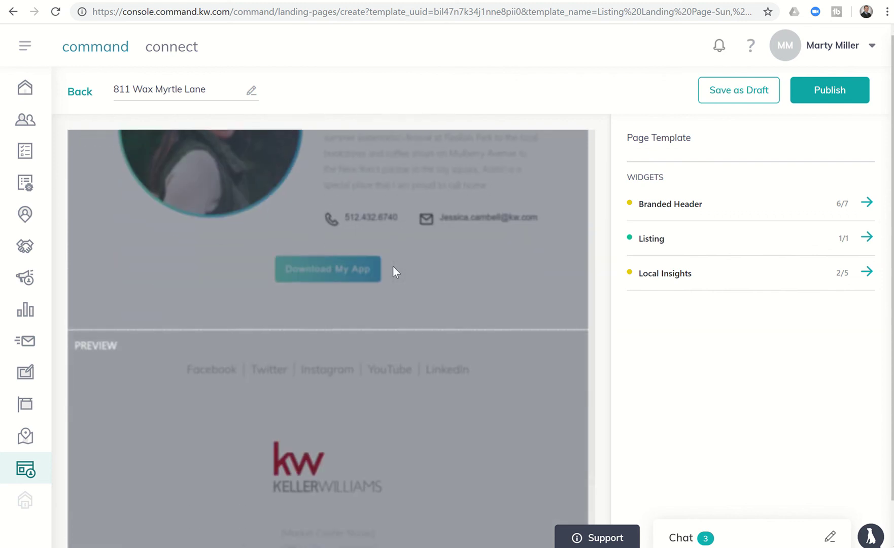
pyautogui.scroll(-1, 394, 267)
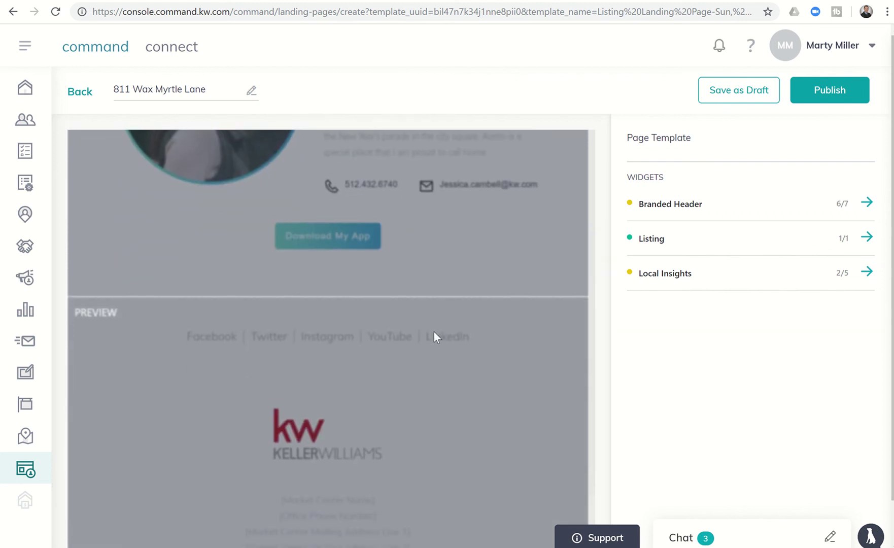
pyautogui.scroll(10, 434, 332)
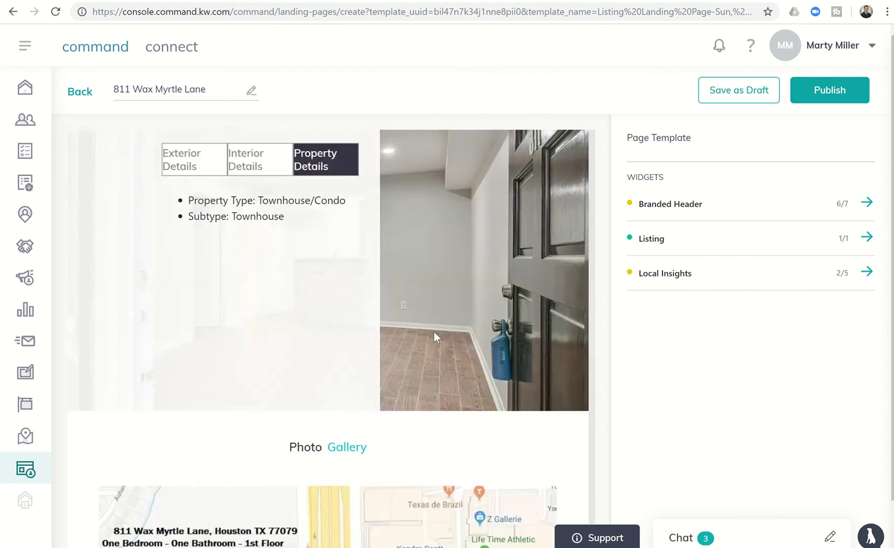
pyautogui.scroll(10, 433, 332)
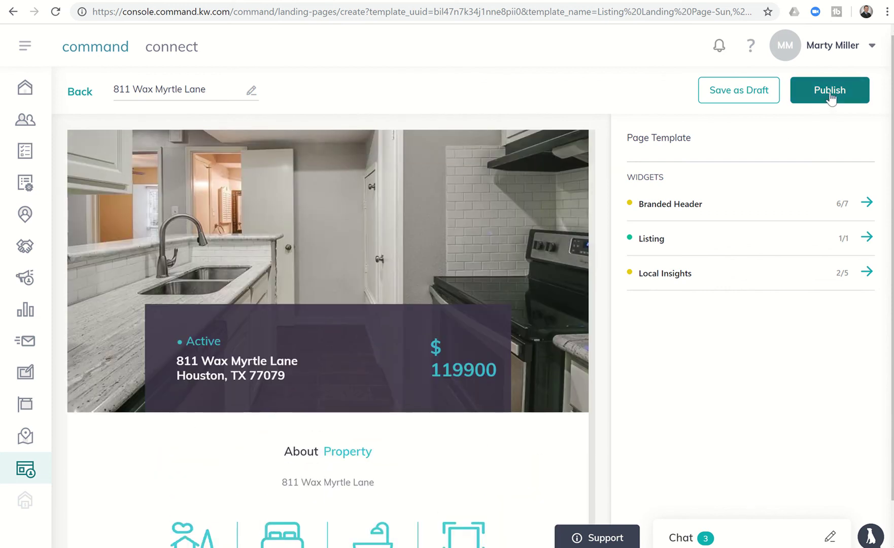
pyautogui.click(829, 91)
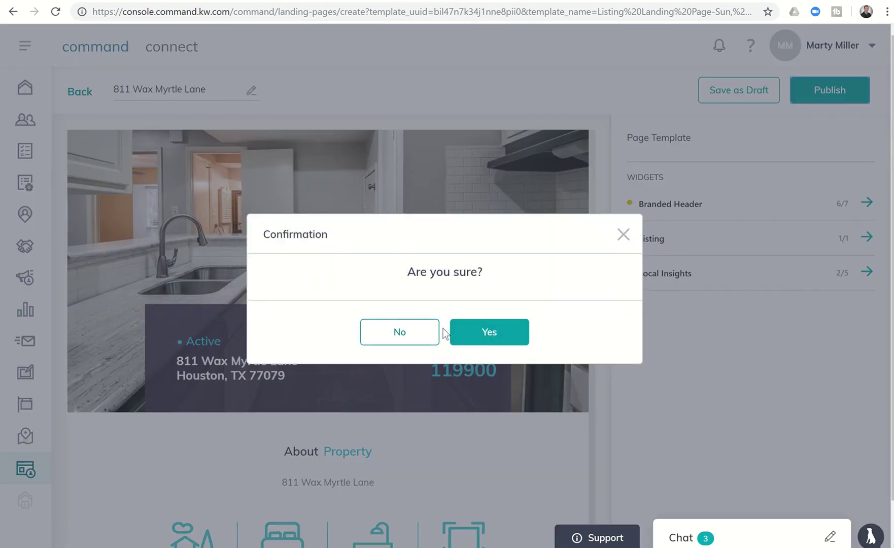
pyautogui.click(471, 336)
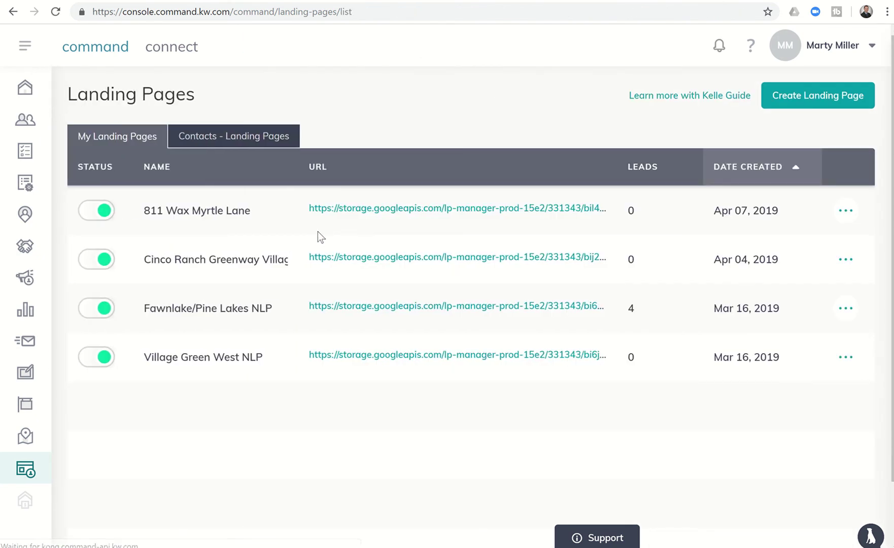
pyautogui.click(368, 209)
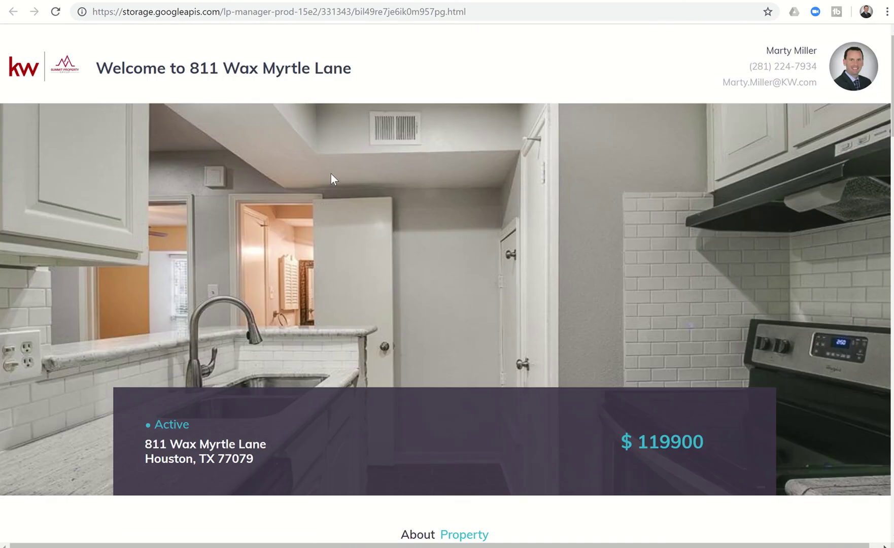
pyautogui.scroll(-5, 331, 173)
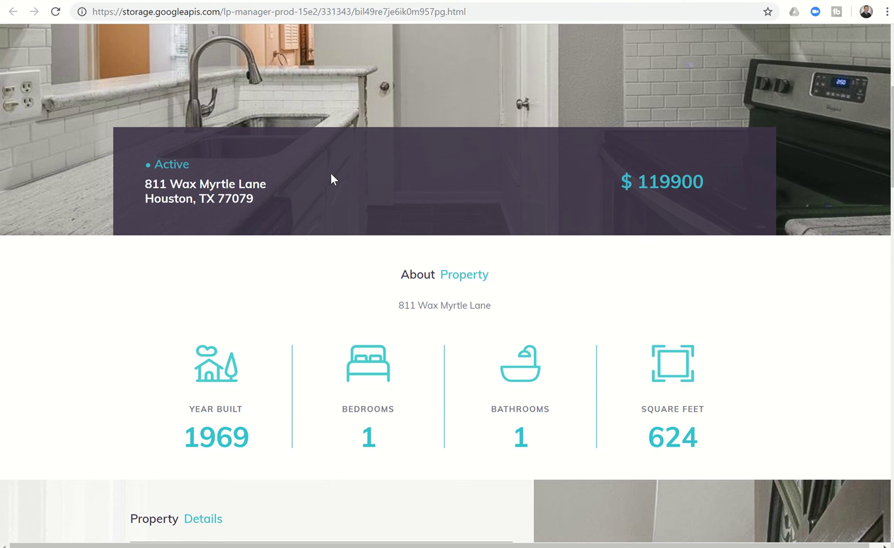
pyautogui.scroll(-6, 330, 175)
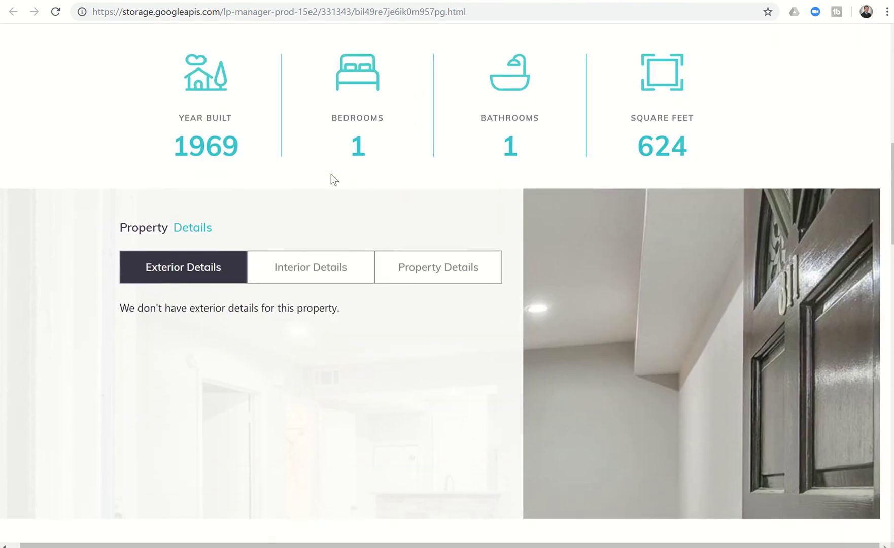
pyautogui.scroll(9, 331, 174)
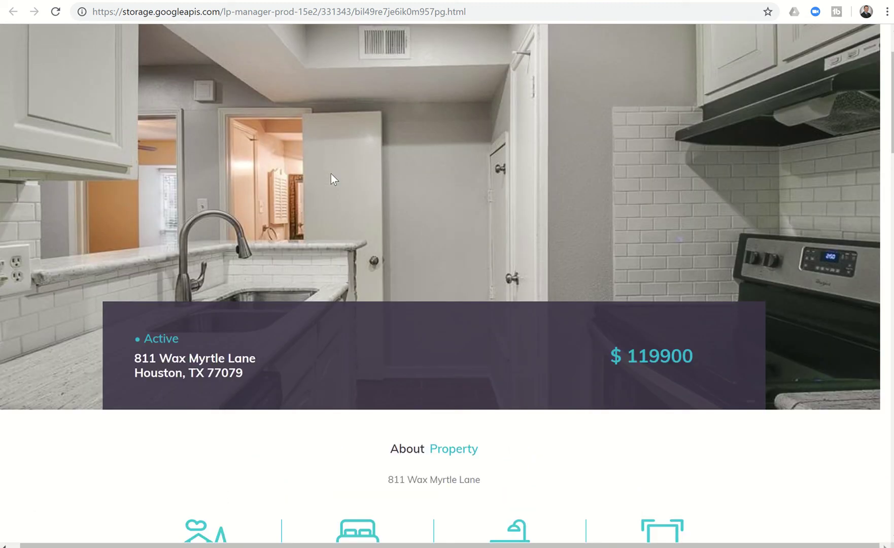
pyautogui.scroll(2, 330, 178)
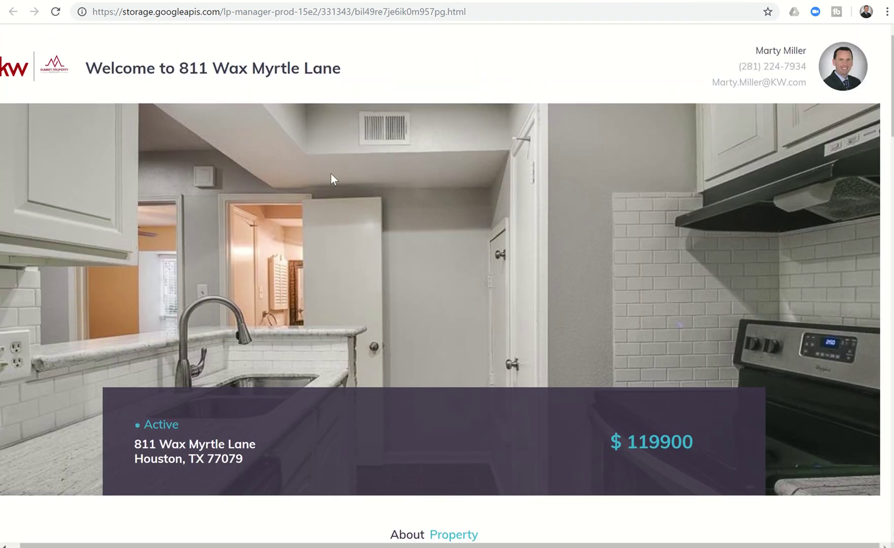